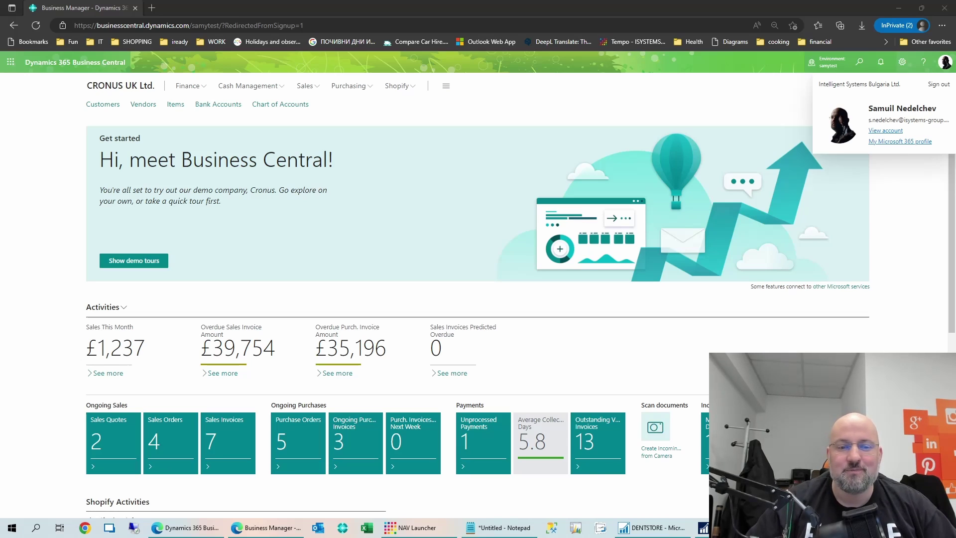
- Focus the browser and close the account details panel over the CRONUS UK Ltd. home page
{"action": "left_click", "coordinate": [695, 335]}
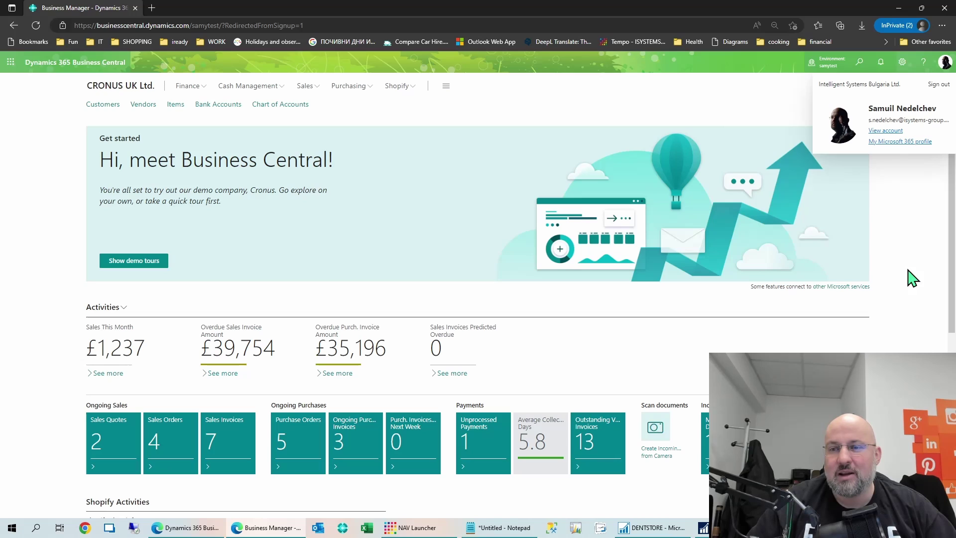
{"action": "left_click", "coordinate": [742, 122]}
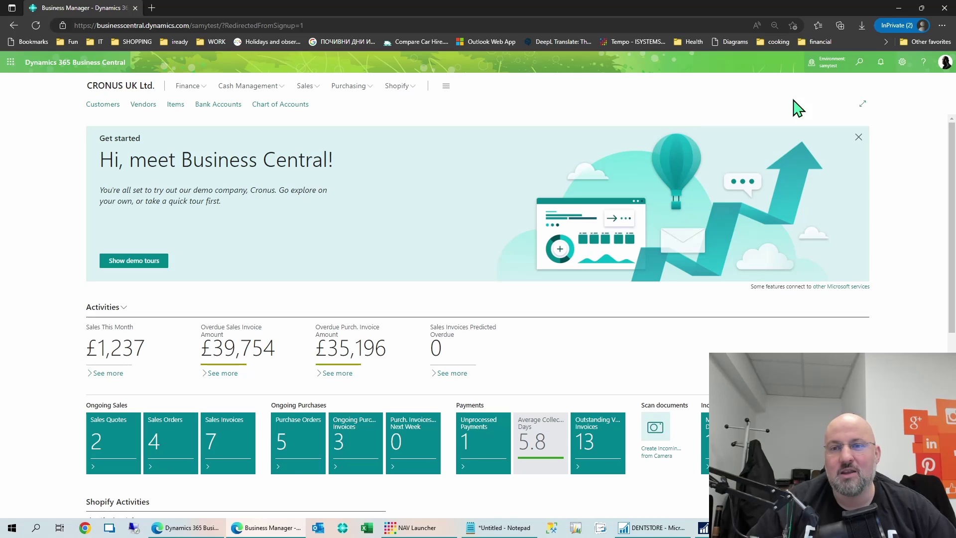
- Open Change Log Setup, review its Setup > Tables list of tracked tables, and close it
{"action": "left_click", "coordinate": [861, 64]}
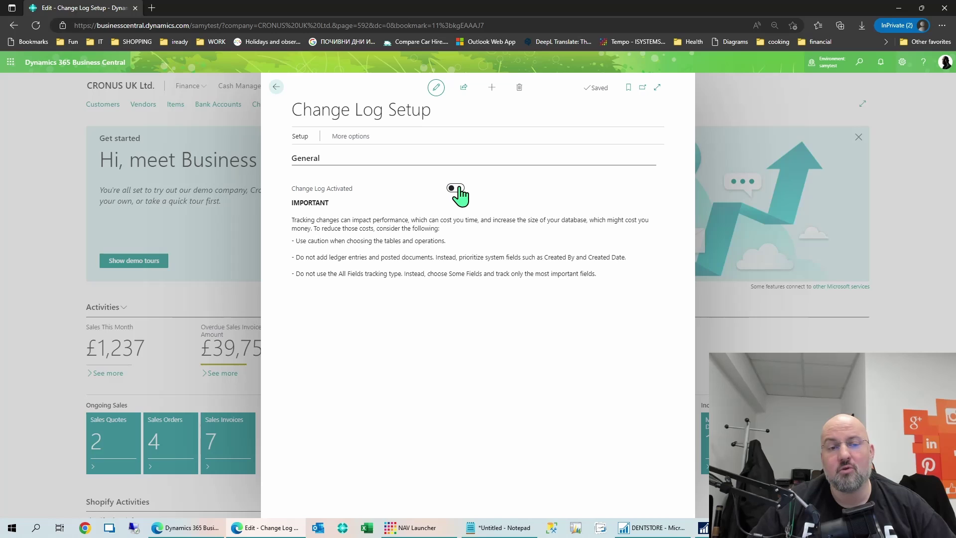
{"action": "left_click", "coordinate": [300, 137]}
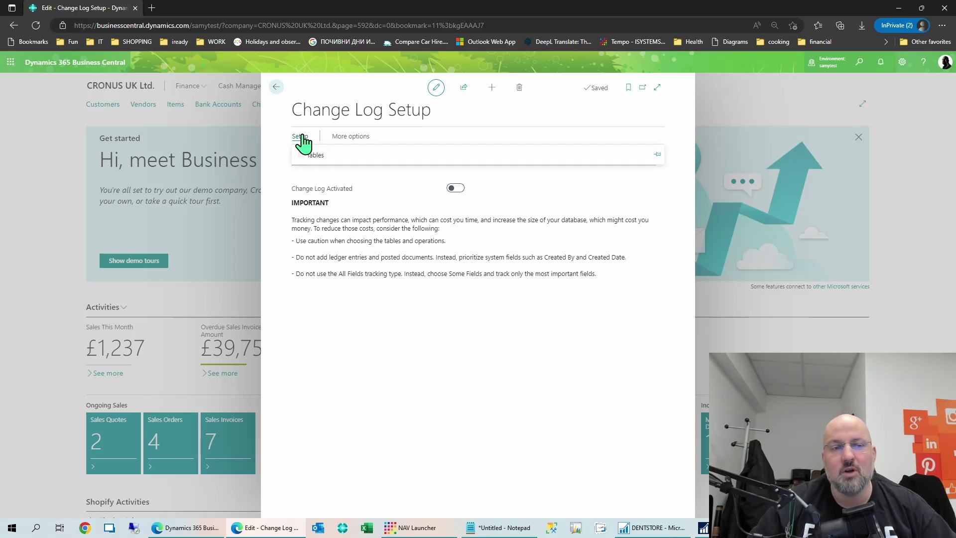
{"action": "left_click", "coordinate": [316, 155]}
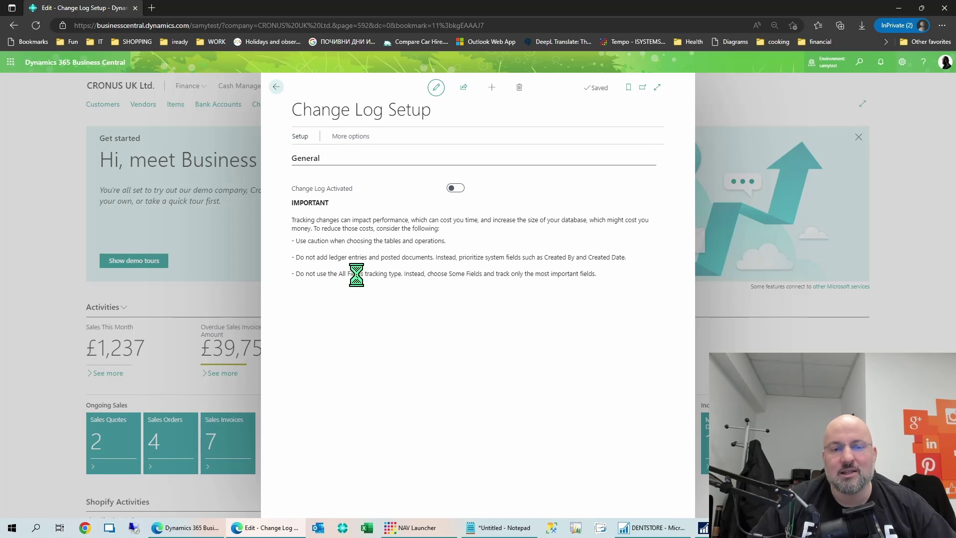
{"action": "left_click", "coordinate": [411, 258]}
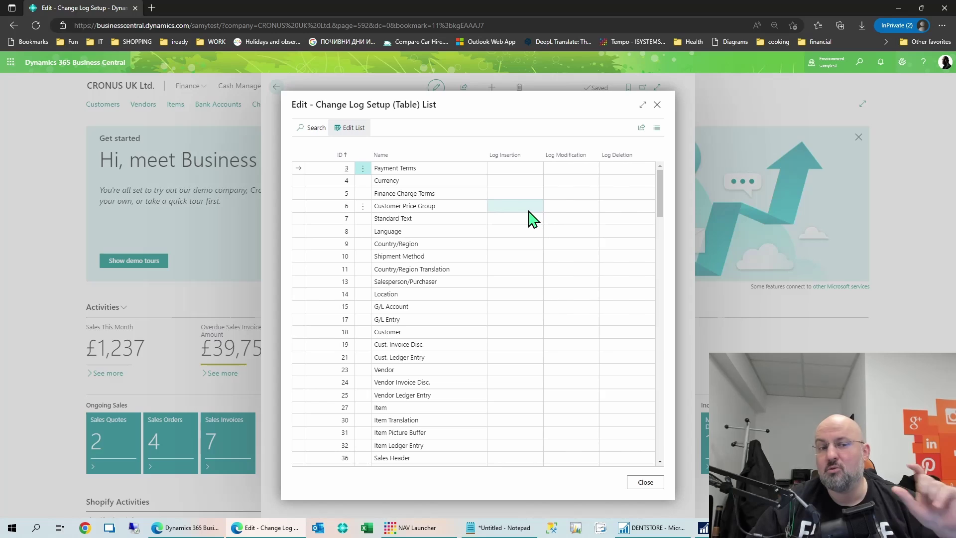
{"action": "left_click", "coordinate": [653, 104]}
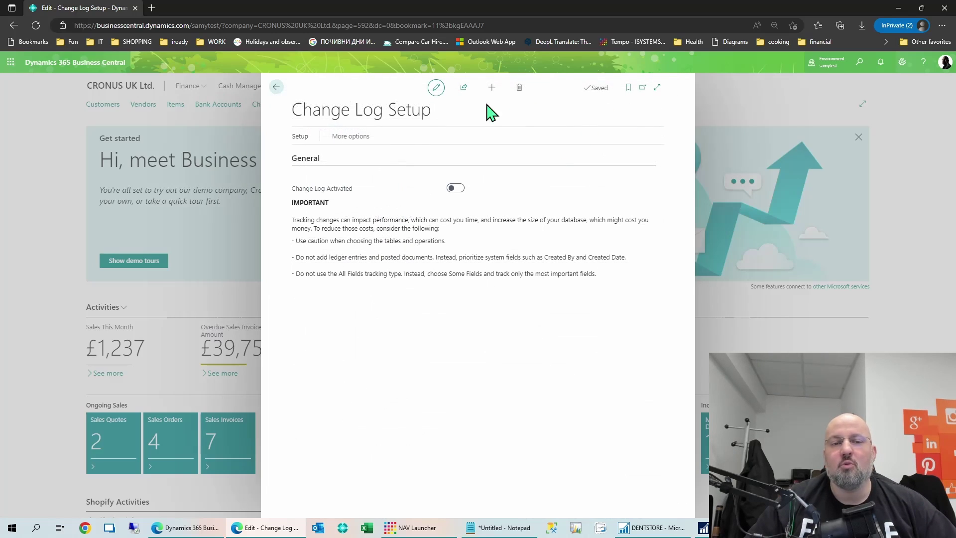
- Search 'ch' to open Change Log Entries full-page, scroll through the entries, then go back home
{"action": "left_click", "coordinate": [276, 87]}
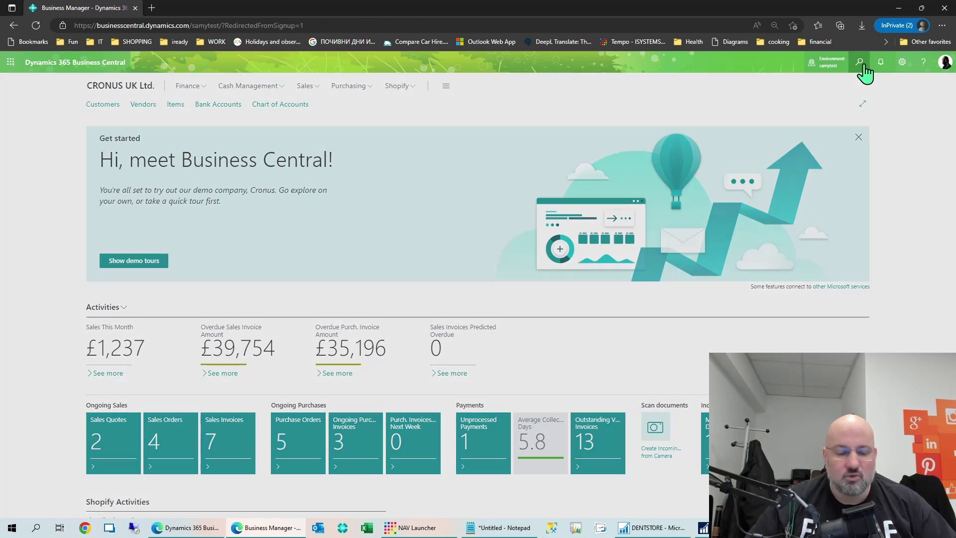
{"action": "left_click", "coordinate": [861, 65]}
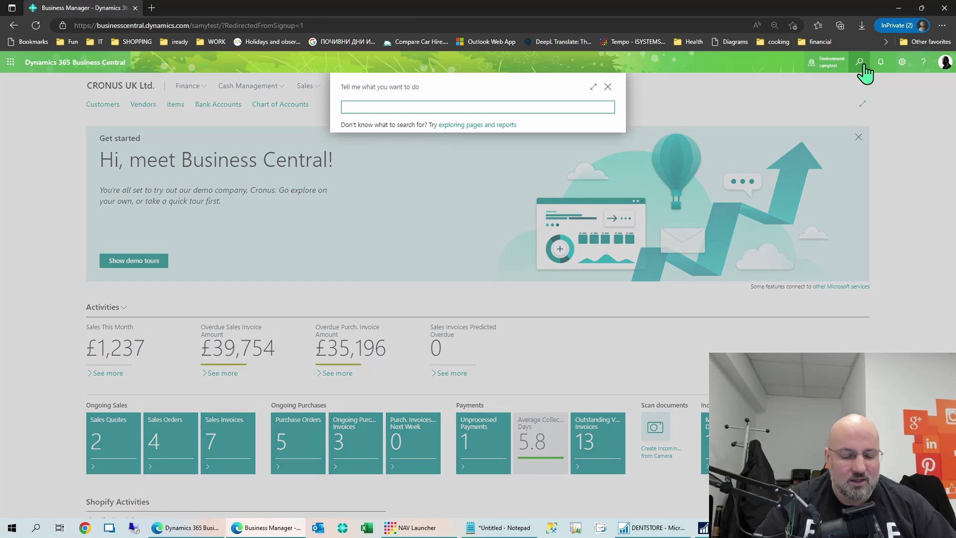
{"action": "type", "text": "change log entr"}
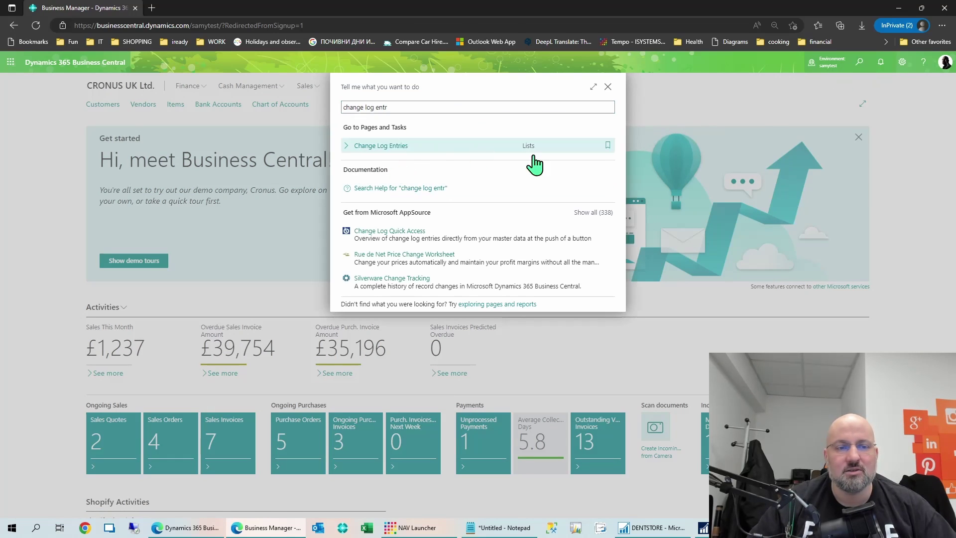
{"action": "left_click", "coordinate": [529, 150]}
{"action": "left_click", "coordinate": [658, 87]}
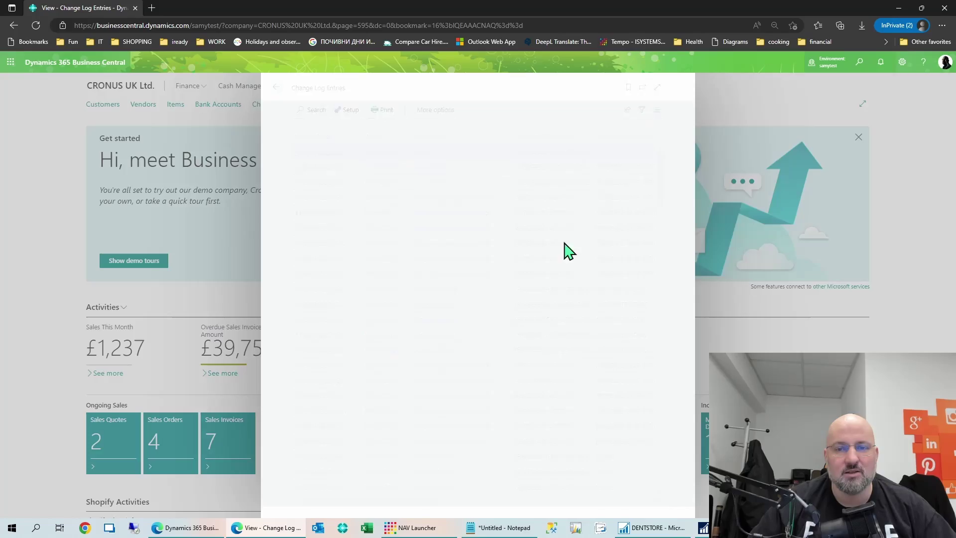
{"action": "scroll", "coordinate": [299, 368], "scroll_direction": "up", "scroll_amount": 10}
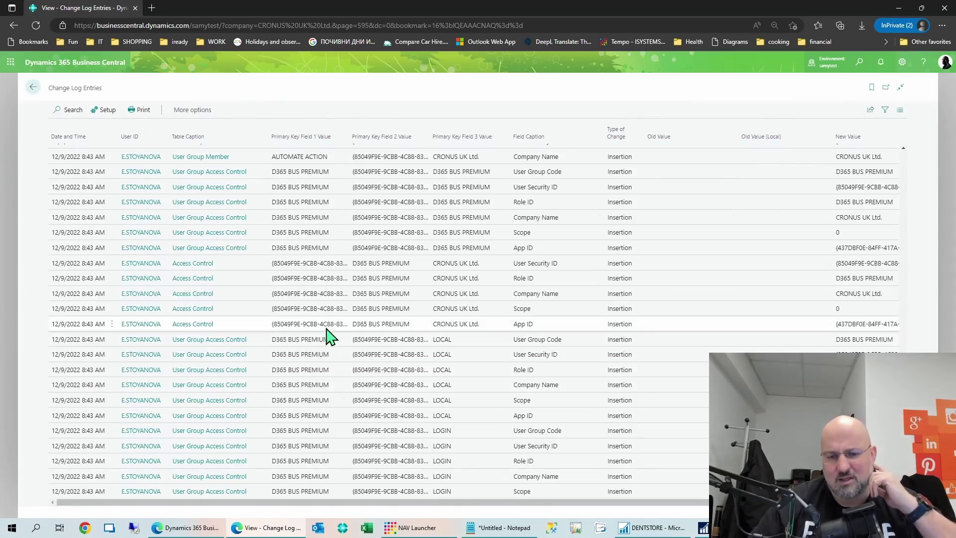
{"action": "scroll", "coordinate": [378, 338], "scroll_direction": "up", "scroll_amount": 10}
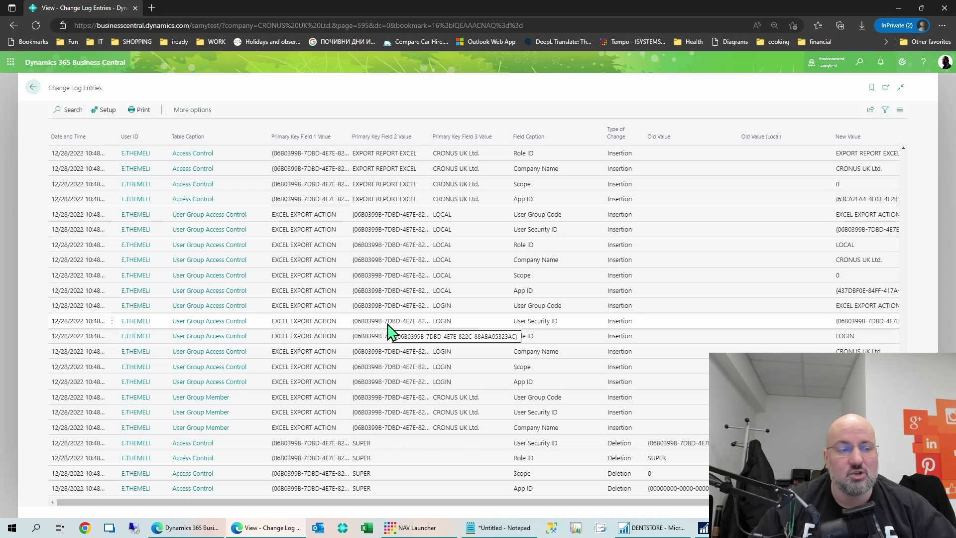
{"action": "left_click", "coordinate": [33, 87]}
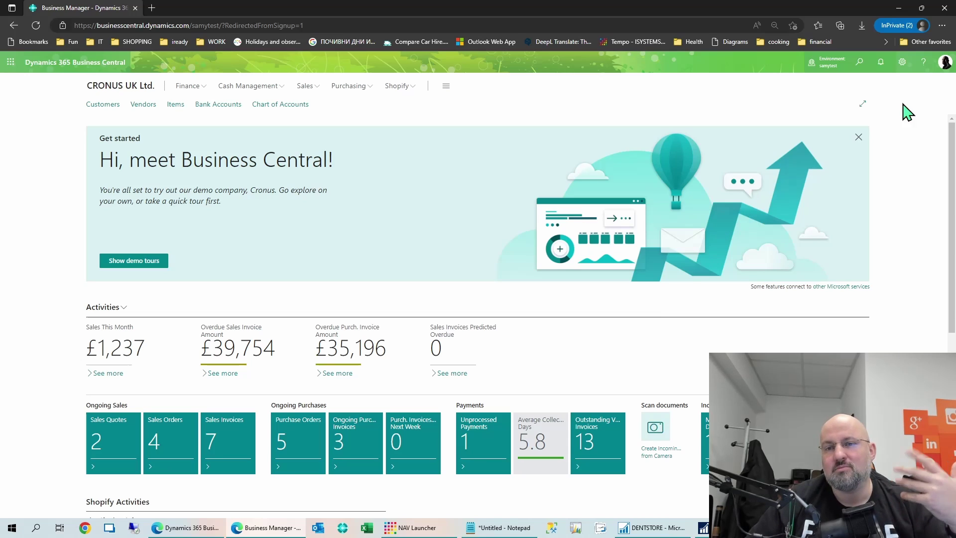
- Open the Admin Center from the settings gear and go to its Capacity page
{"action": "left_click", "coordinate": [903, 64]}
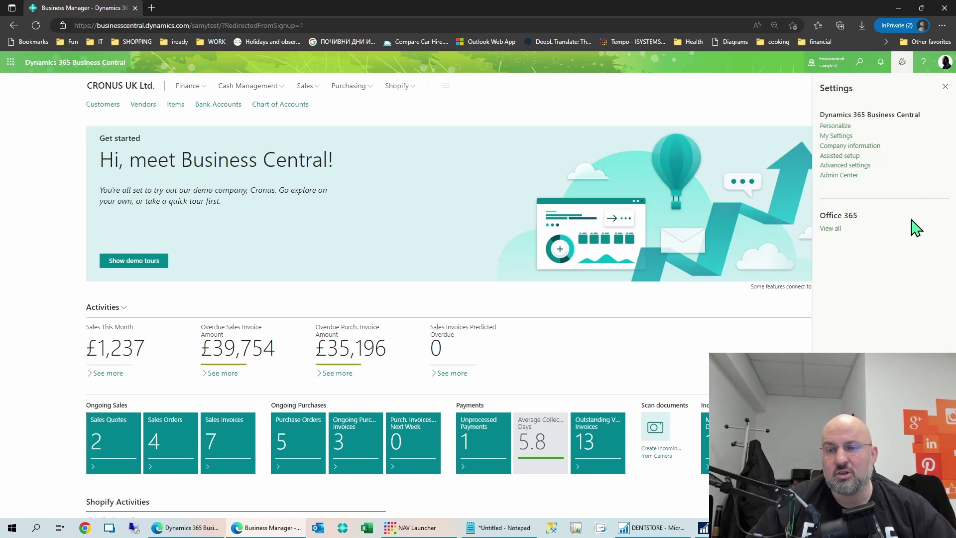
{"action": "left_click", "coordinate": [846, 178]}
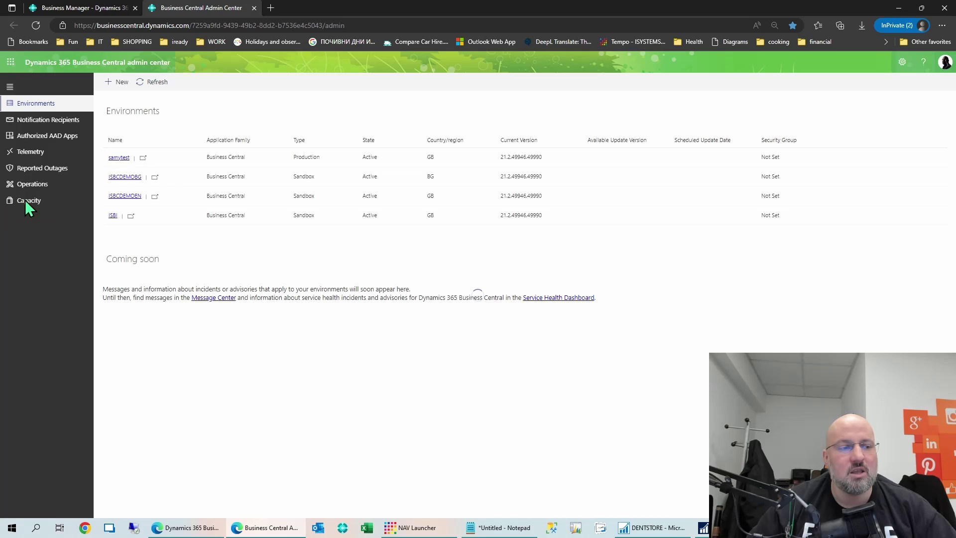
{"action": "left_click", "coordinate": [34, 204]}
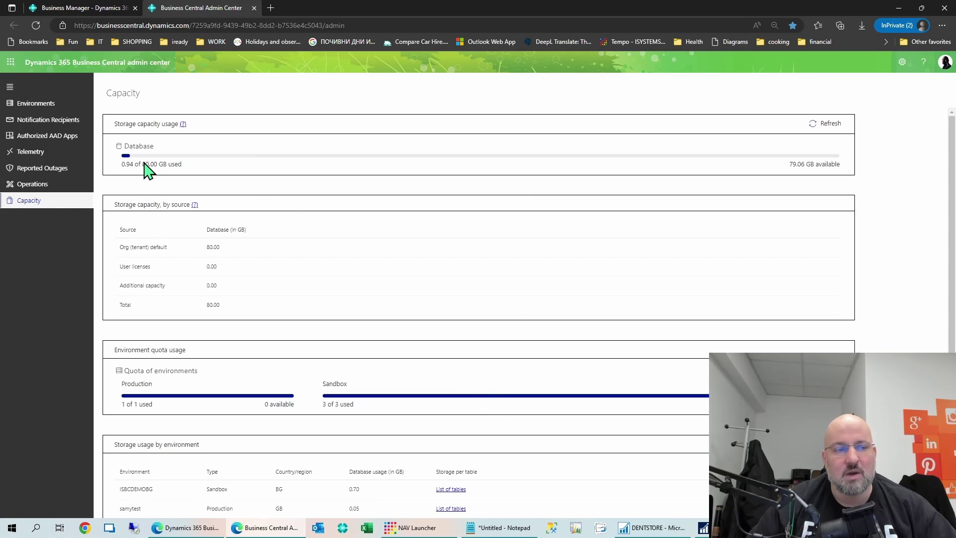
- Highlight the 80.00 GB storage total, Additional capacity and User licenses storage values
{"action": "double_click", "coordinate": [146, 164]}
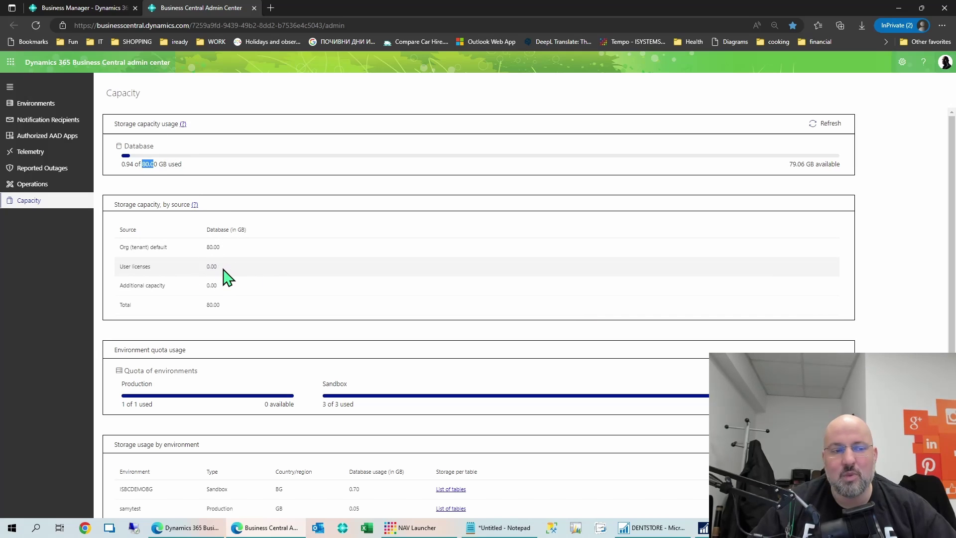
{"action": "left_click_drag", "start_coordinate": [232, 286], "coordinate": [191, 287]}
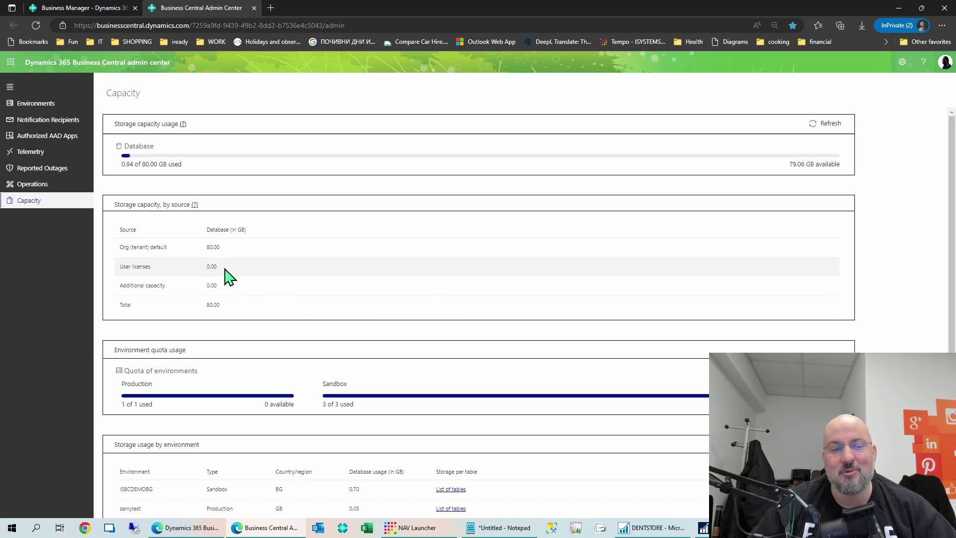
{"action": "left_click_drag", "start_coordinate": [228, 269], "coordinate": [195, 271]}
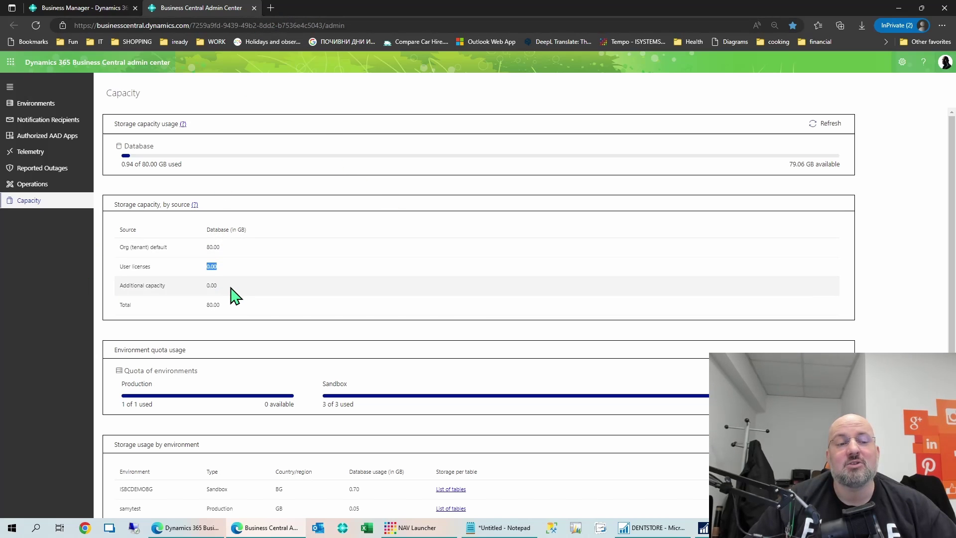
{"action": "double_click", "coordinate": [211, 285]}
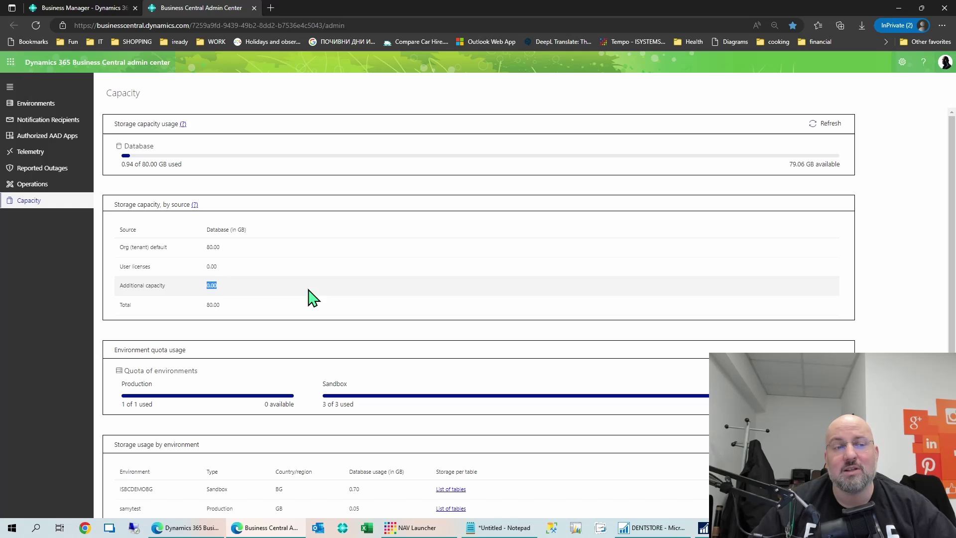
- Close the Admin Center and reopen Change Log Entries by searching 'change log entr'
{"action": "left_click", "coordinate": [254, 8]}
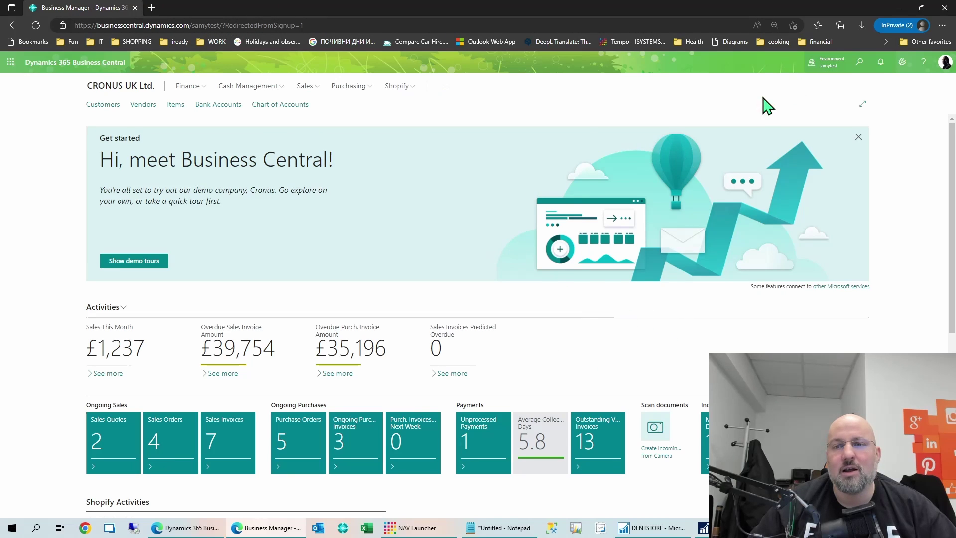
{"action": "left_click", "coordinate": [858, 63]}
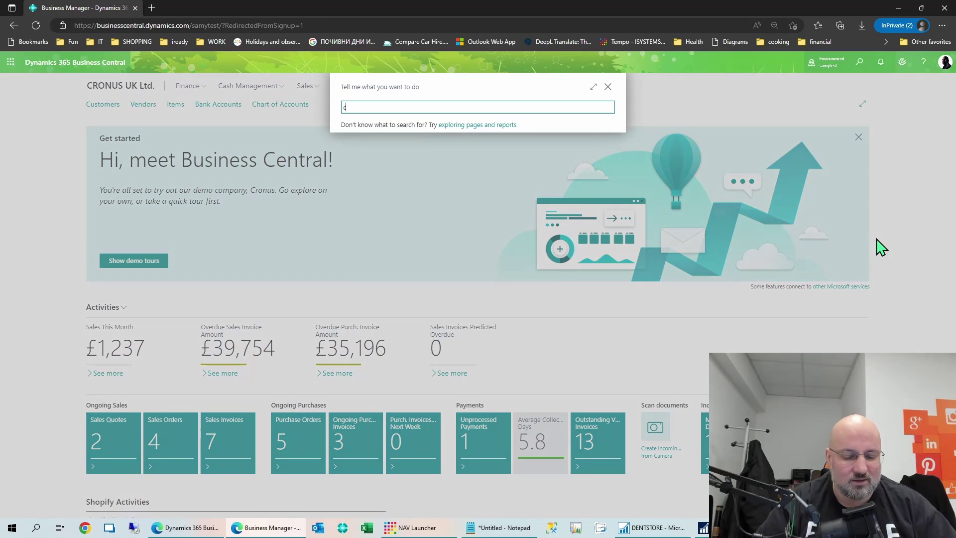
{"action": "type", "text": "change log entr"}
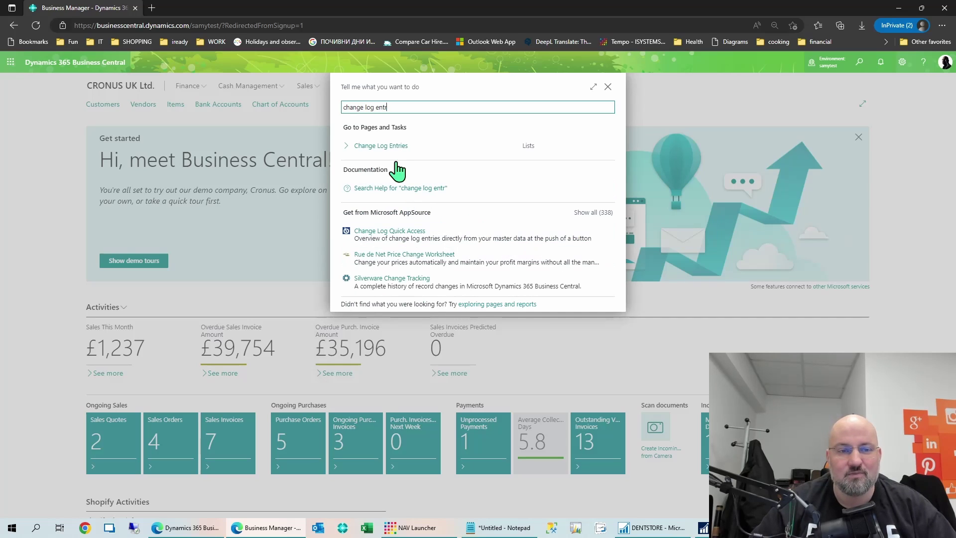
{"action": "key", "text": "Return"}
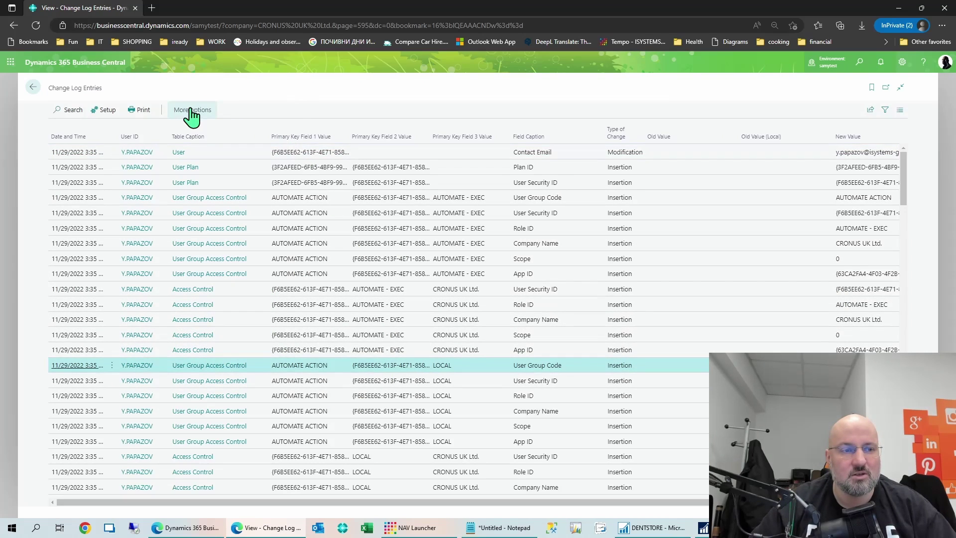
- Browse the Change Log Entries actions and list, then return to the Business Manager home page
{"action": "left_click", "coordinate": [193, 110]}
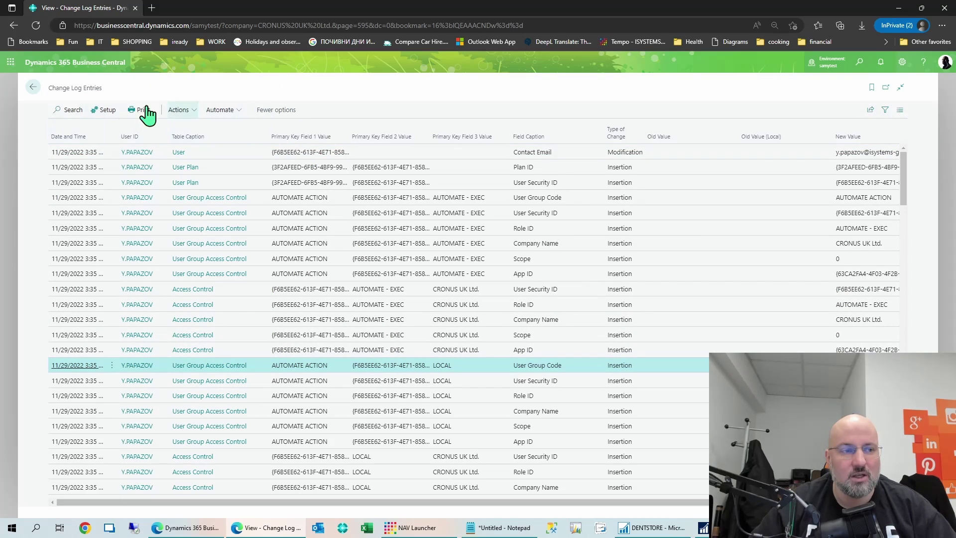
{"action": "left_click", "coordinate": [180, 110]}
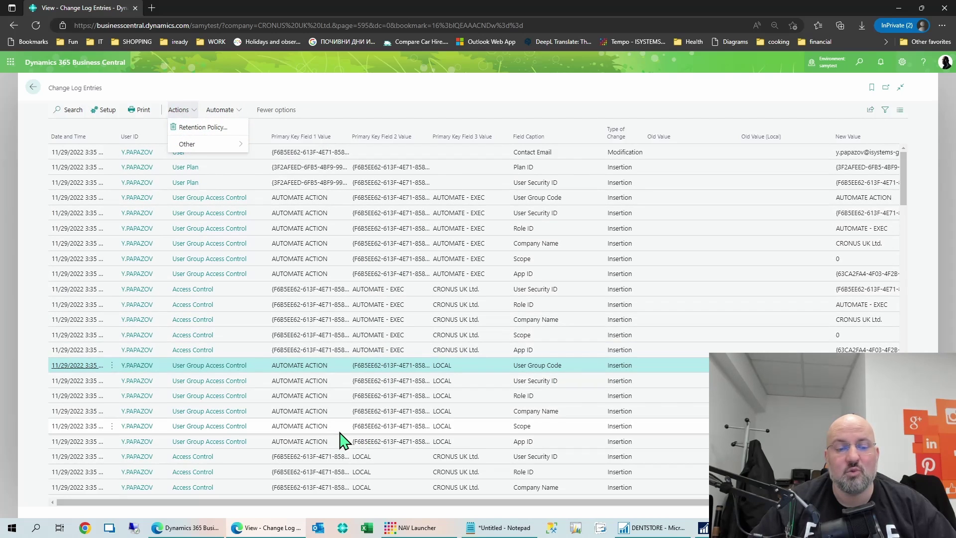
{"action": "scroll", "coordinate": [381, 324], "scroll_direction": "down", "scroll_amount": 6}
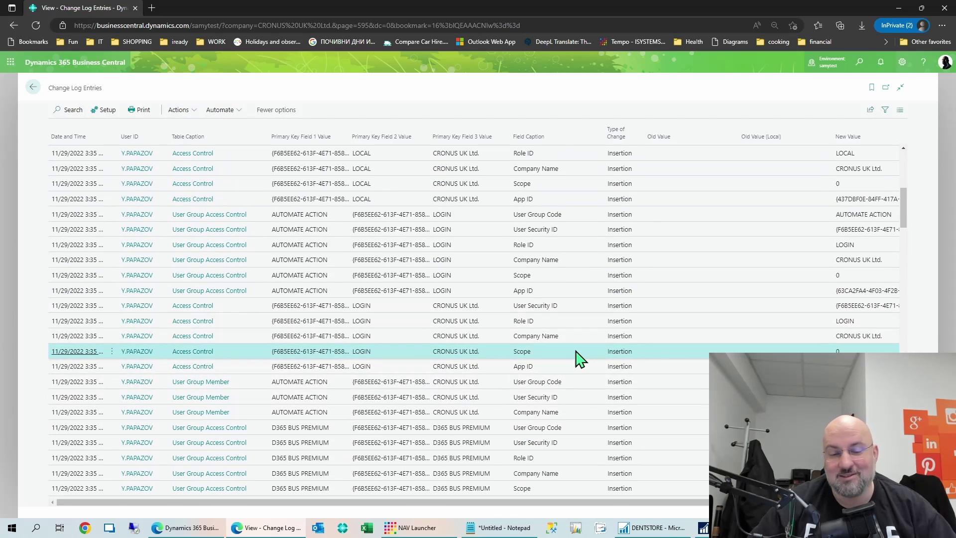
{"action": "left_click", "coordinate": [33, 89]}
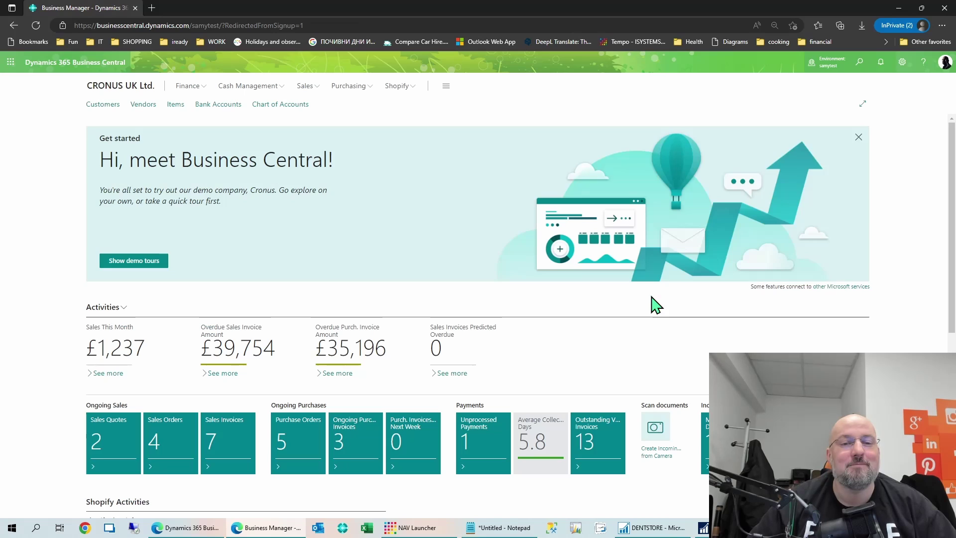
- Search 'reten' and open the Retention Policies list
{"action": "left_click", "coordinate": [861, 62]}
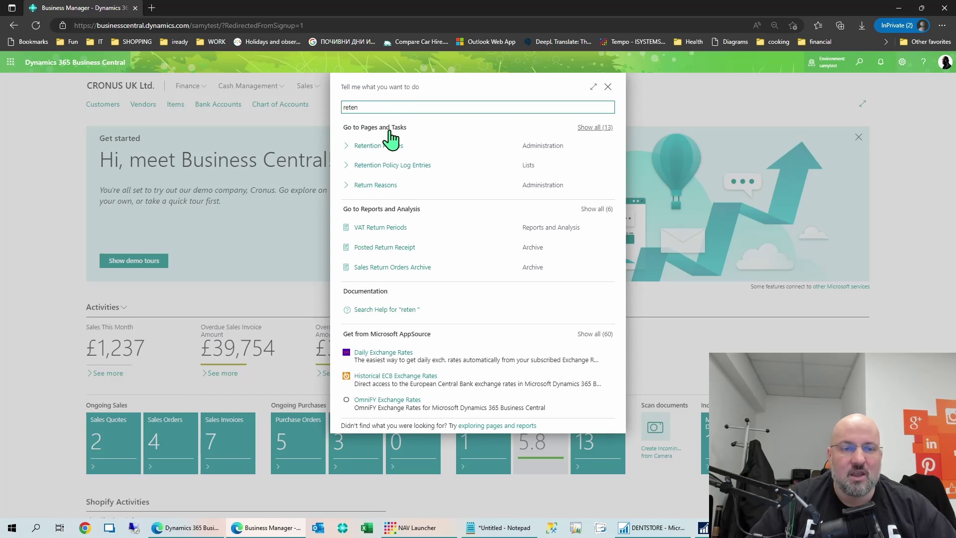
{"action": "left_click", "coordinate": [389, 146]}
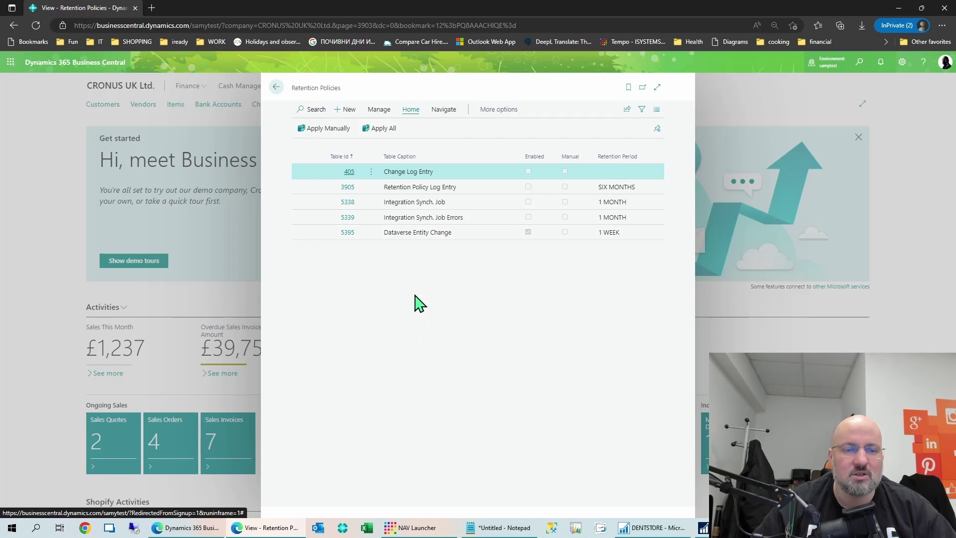
{"action": "left_click", "coordinate": [347, 111]}
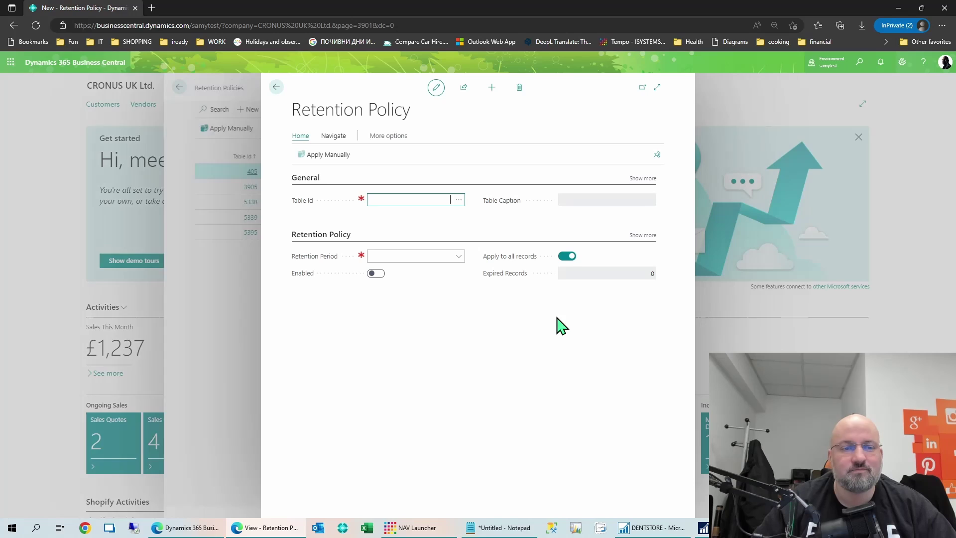
{"action": "left_click", "coordinate": [459, 200]}
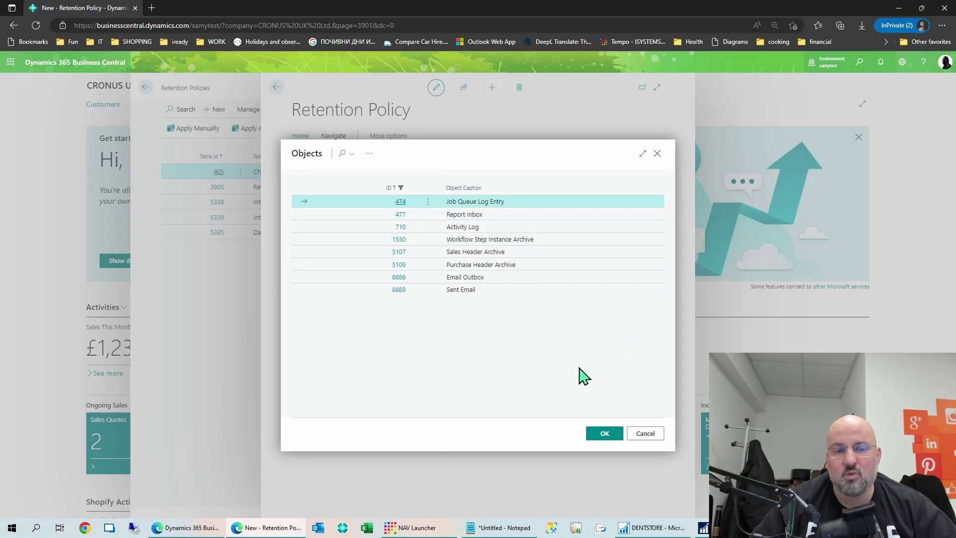
{"action": "left_click", "coordinate": [492, 218]}
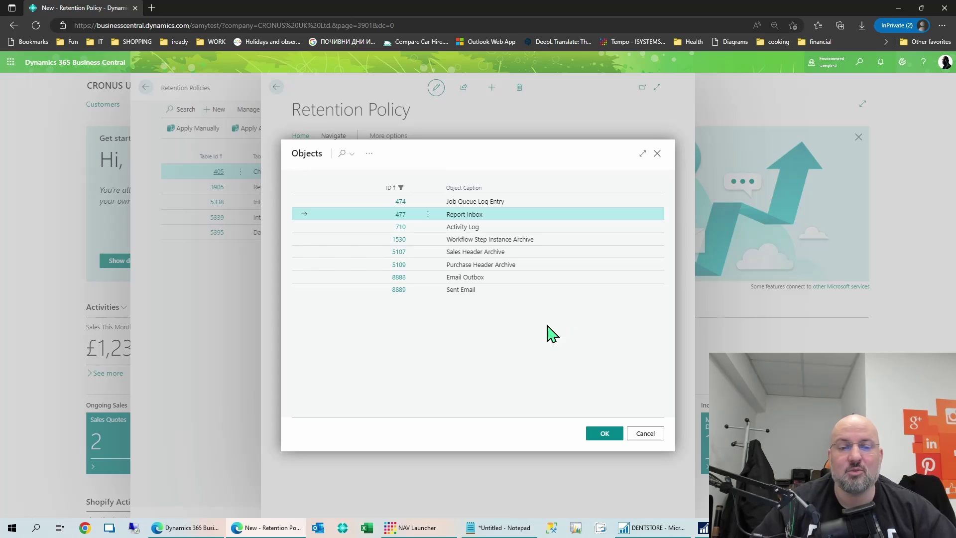
{"action": "left_click", "coordinate": [479, 278]}
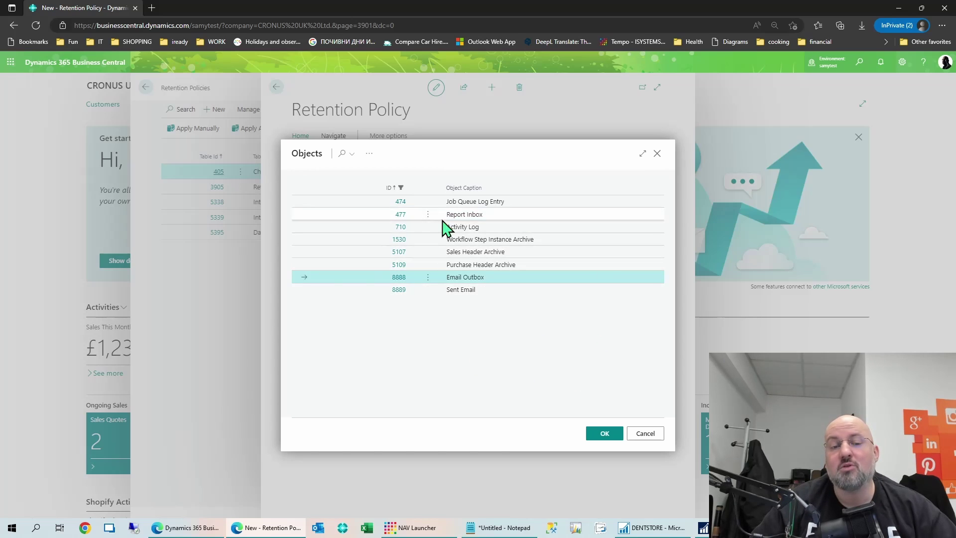
{"action": "left_click", "coordinate": [490, 203]}
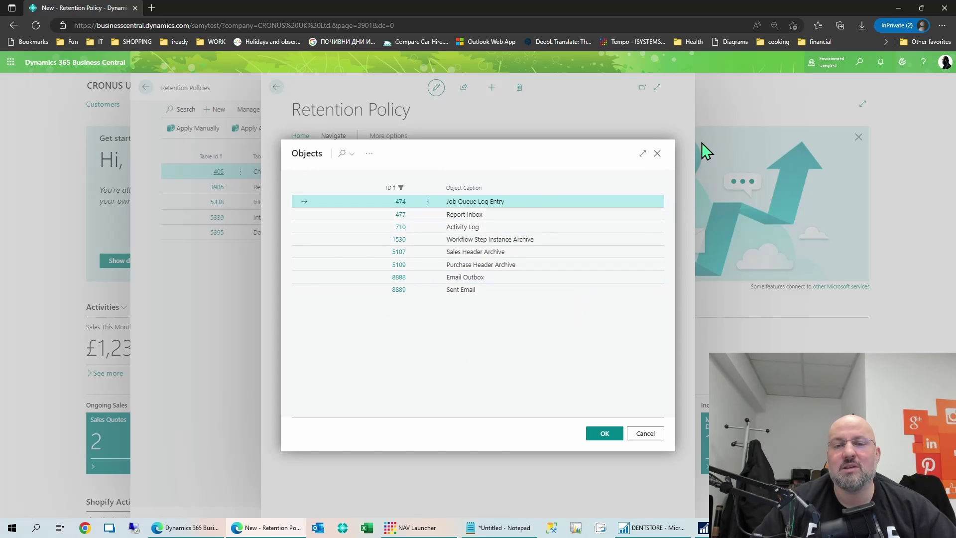
{"action": "left_click", "coordinate": [657, 153]}
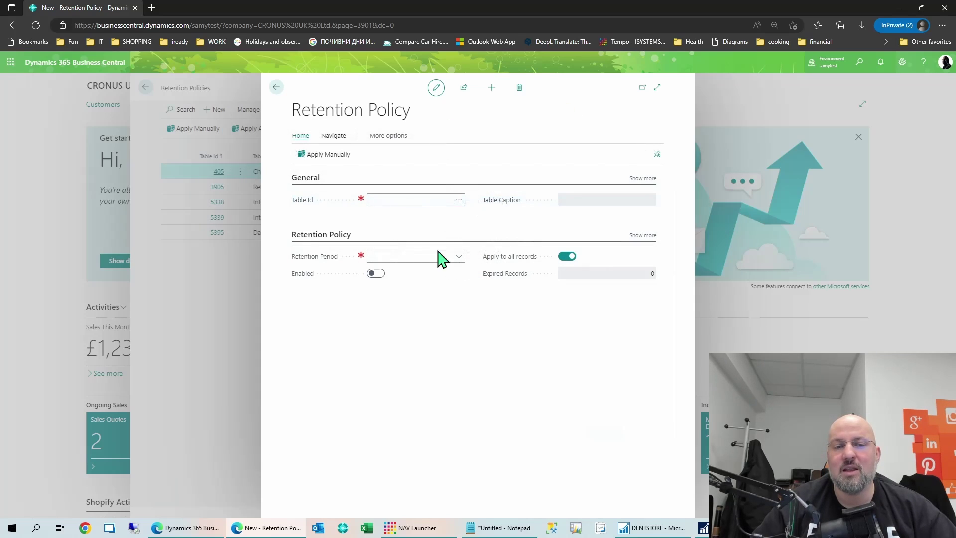
- Discard the blank policy, open the table 405 Change Log Entry policy full-page, and enable it
{"action": "left_click", "coordinate": [276, 87]}
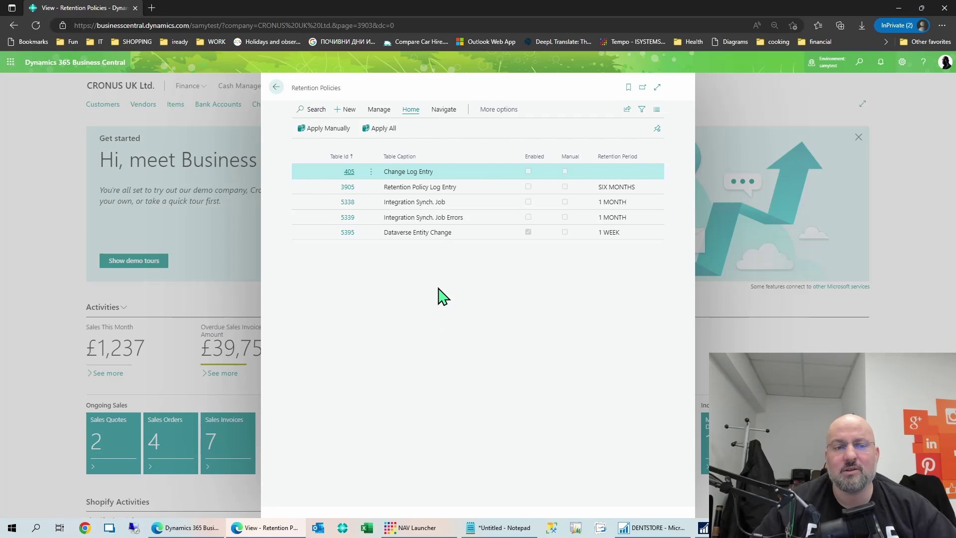
{"action": "left_click", "coordinate": [349, 172]}
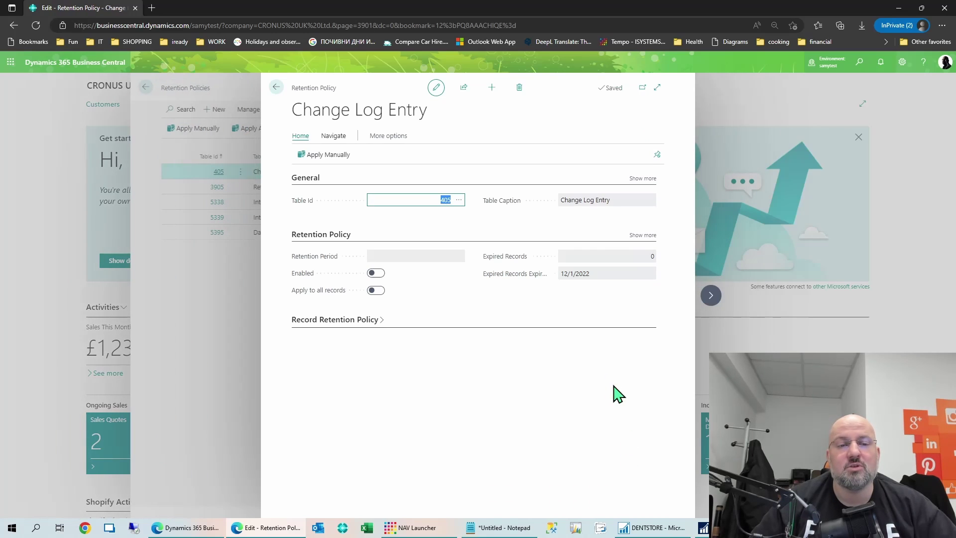
{"action": "left_click", "coordinate": [658, 88]}
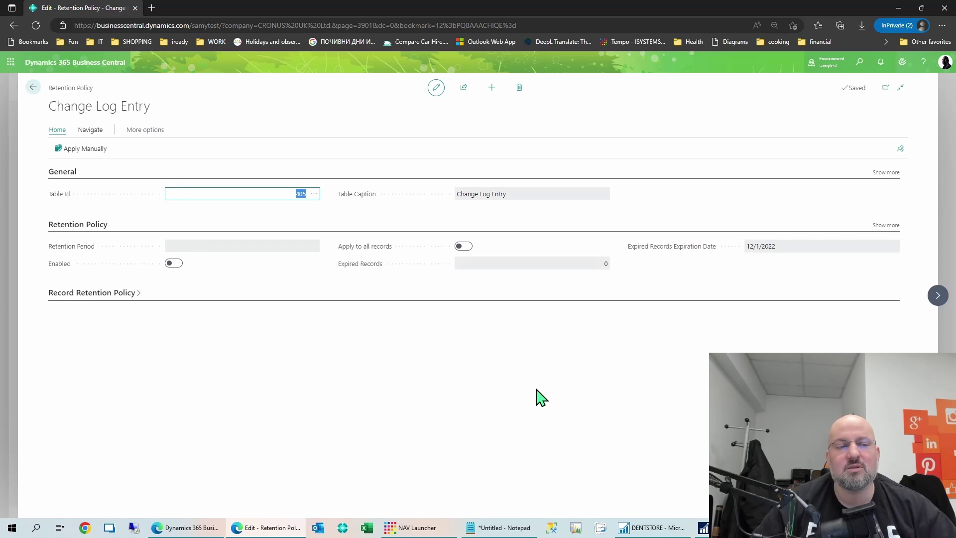
{"action": "left_click", "coordinate": [175, 264]}
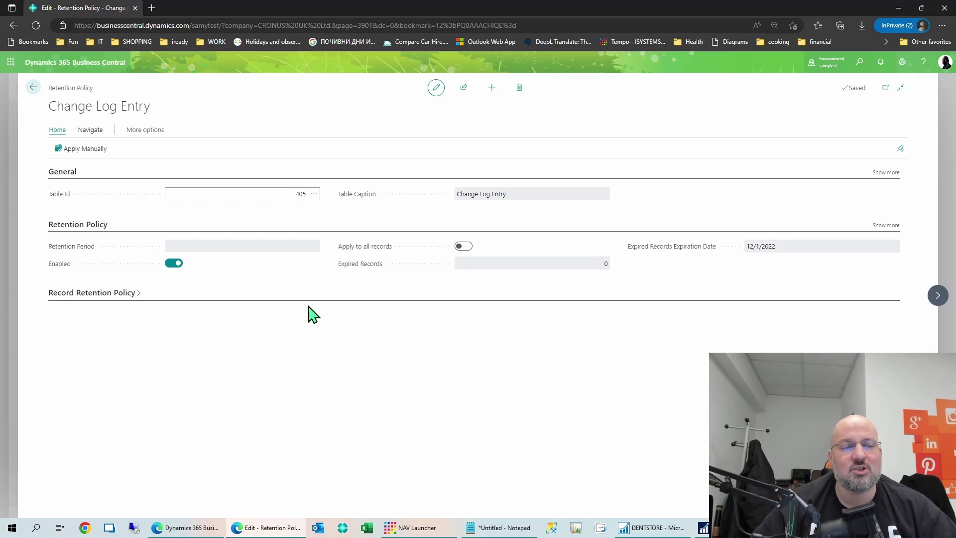
- Turn Enabled off, show all General and Retention Policy fields, and switch Manual on
{"action": "left_click", "coordinate": [174, 264]}
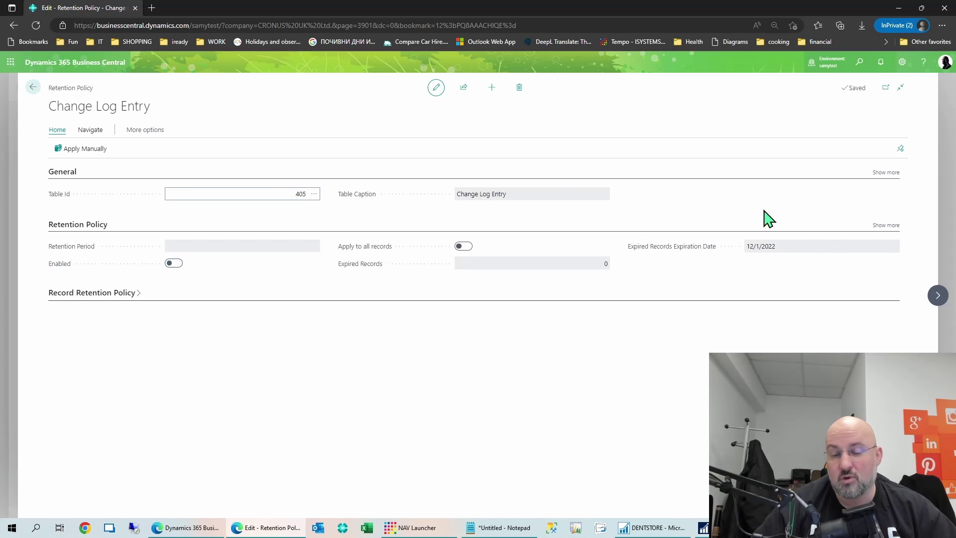
{"action": "left_click", "coordinate": [886, 173]}
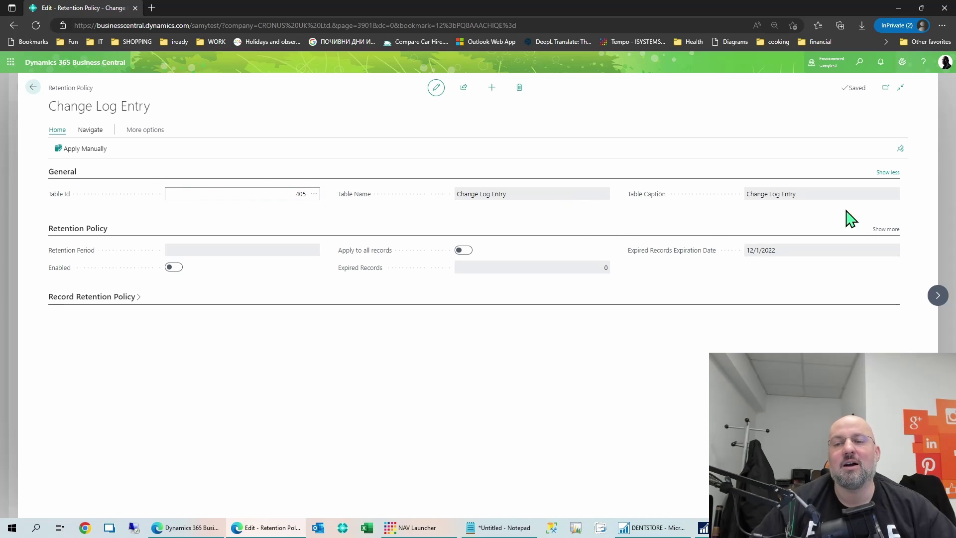
{"action": "left_click", "coordinate": [885, 229]}
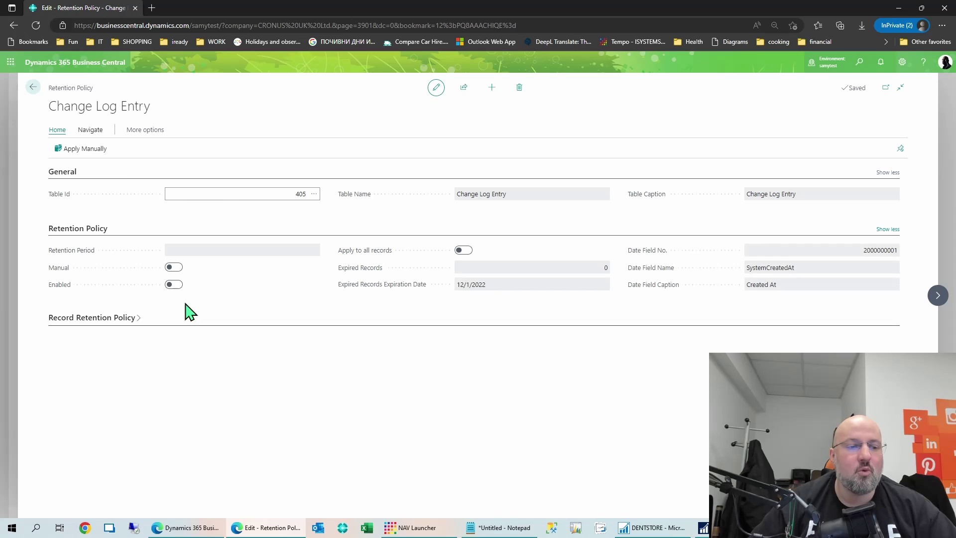
{"action": "left_click", "coordinate": [175, 268]}
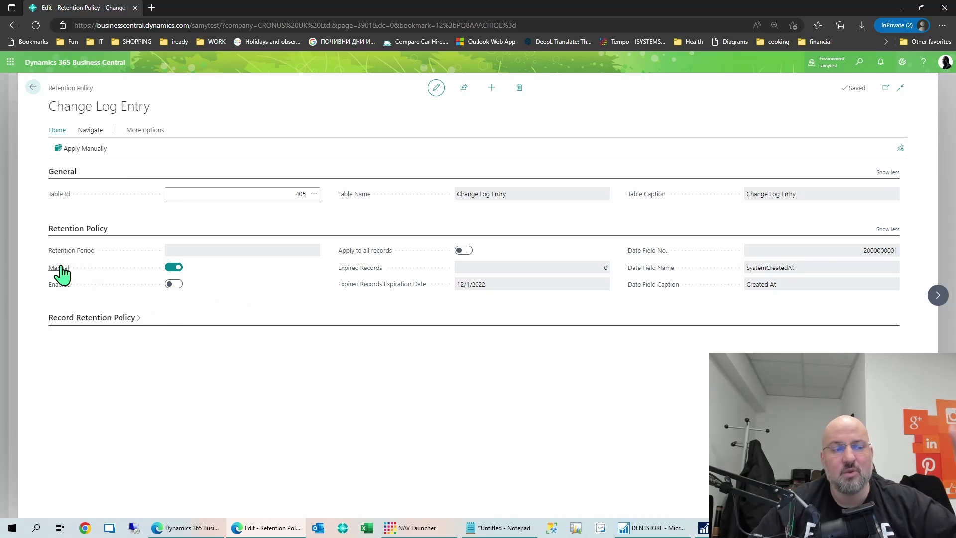
{"action": "mouse_move", "coordinate": [60, 269]}
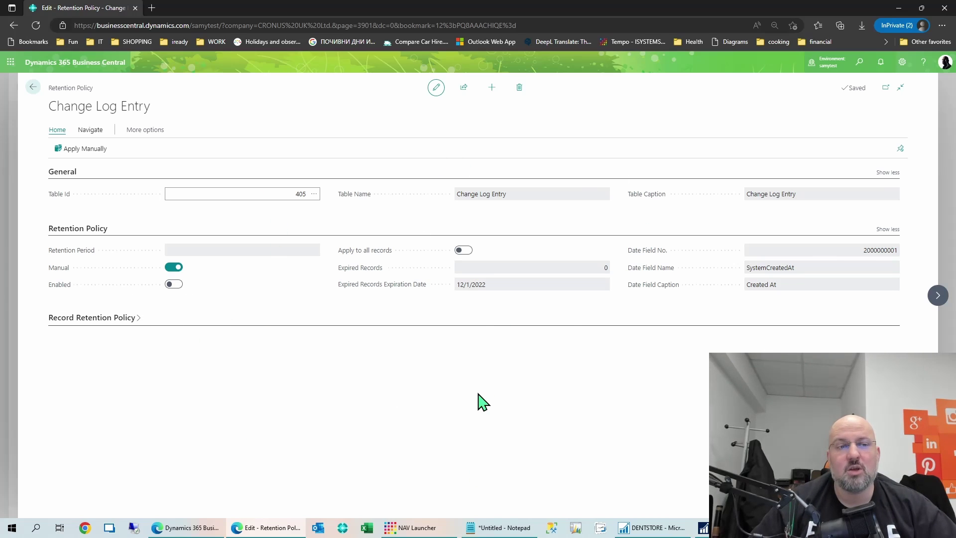
{"action": "left_click", "coordinate": [859, 61]}
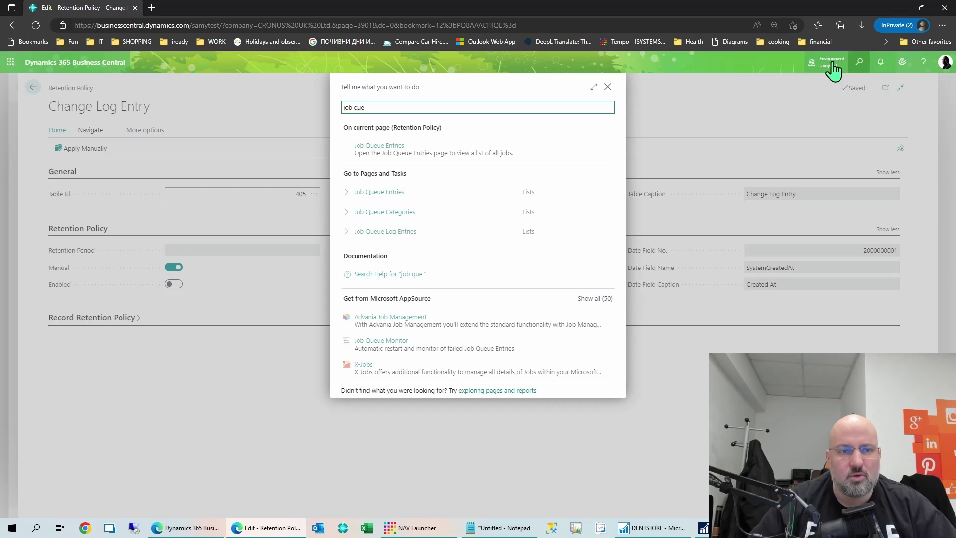
{"action": "left_click", "coordinate": [595, 195]}
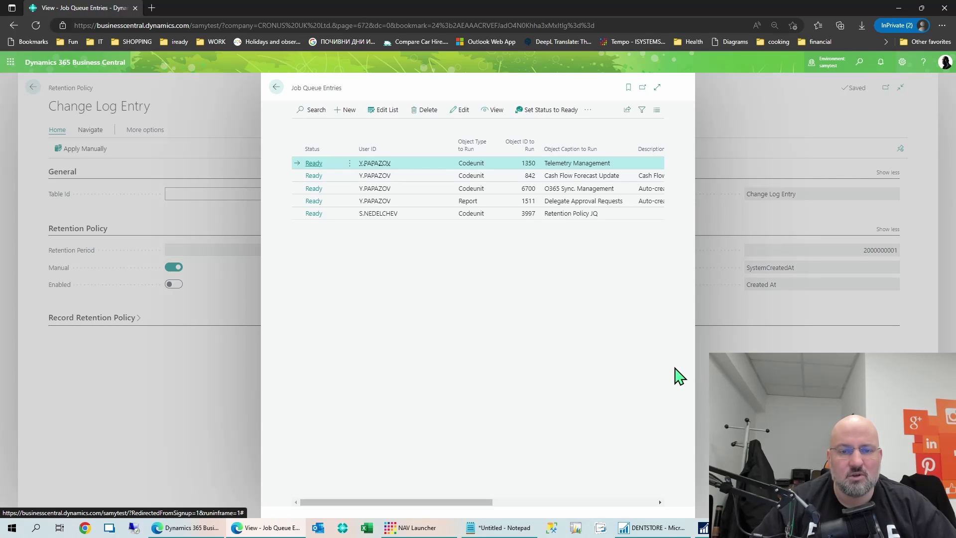
{"action": "left_click", "coordinate": [587, 214]}
{"action": "left_click", "coordinate": [658, 88]}
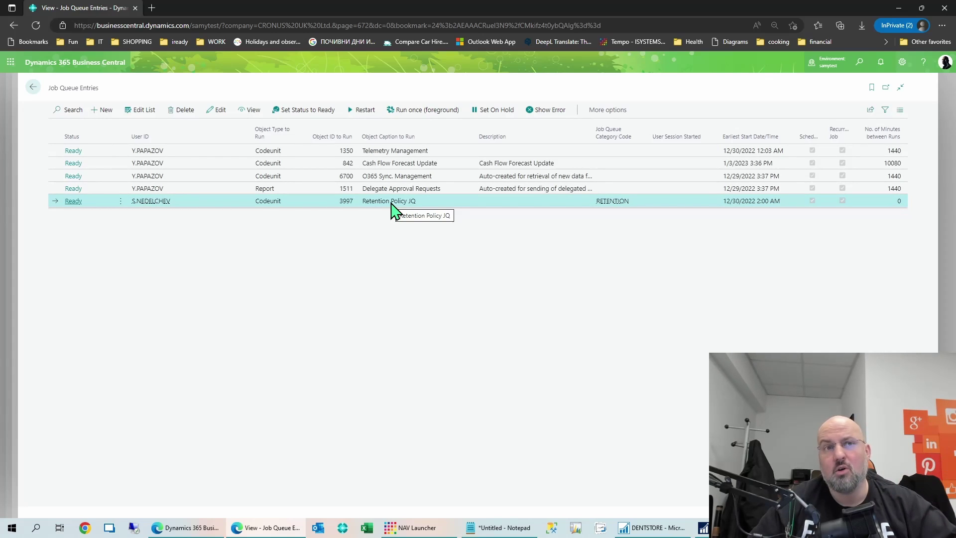
{"action": "left_click", "coordinate": [33, 90]}
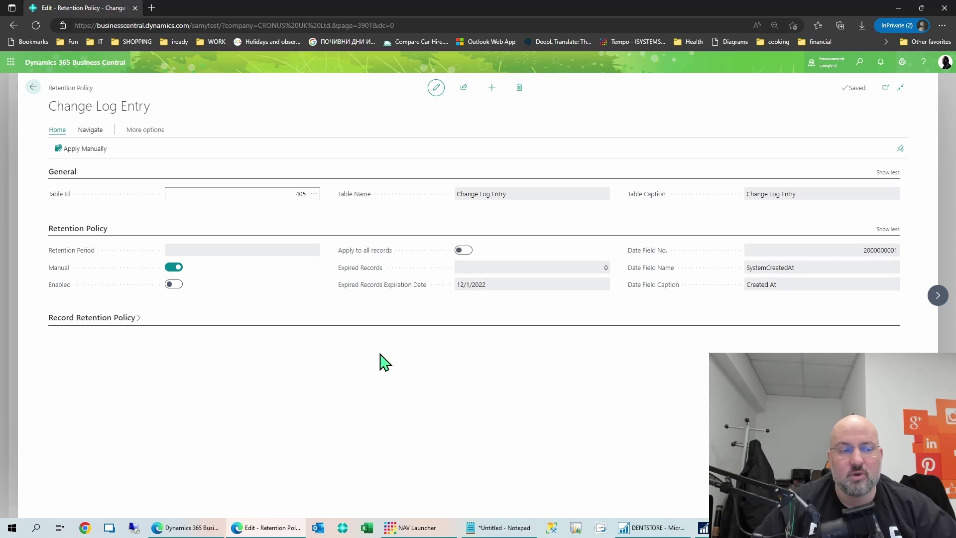
{"action": "left_click", "coordinate": [173, 267]}
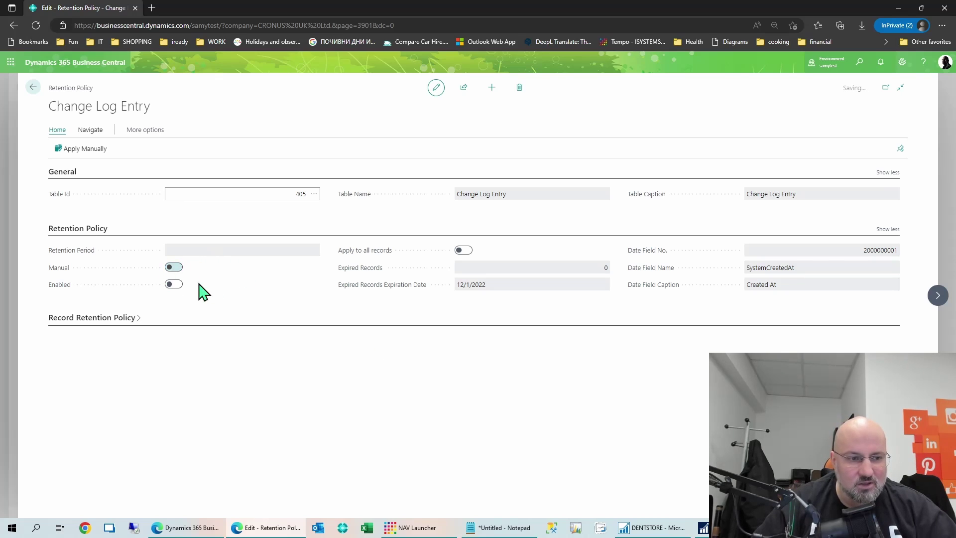
{"action": "left_click", "coordinate": [174, 284]}
{"action": "left_click", "coordinate": [173, 284]}
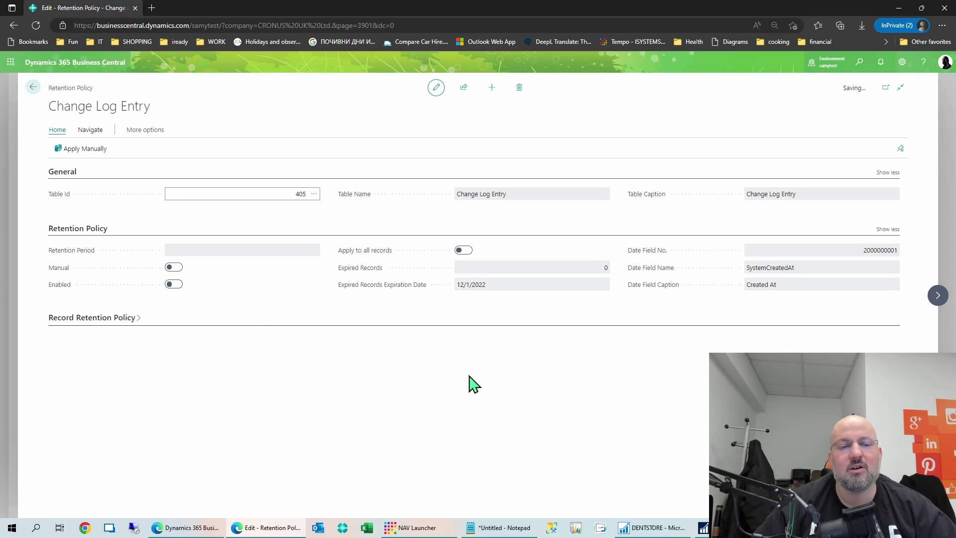
{"action": "left_click", "coordinate": [464, 250]}
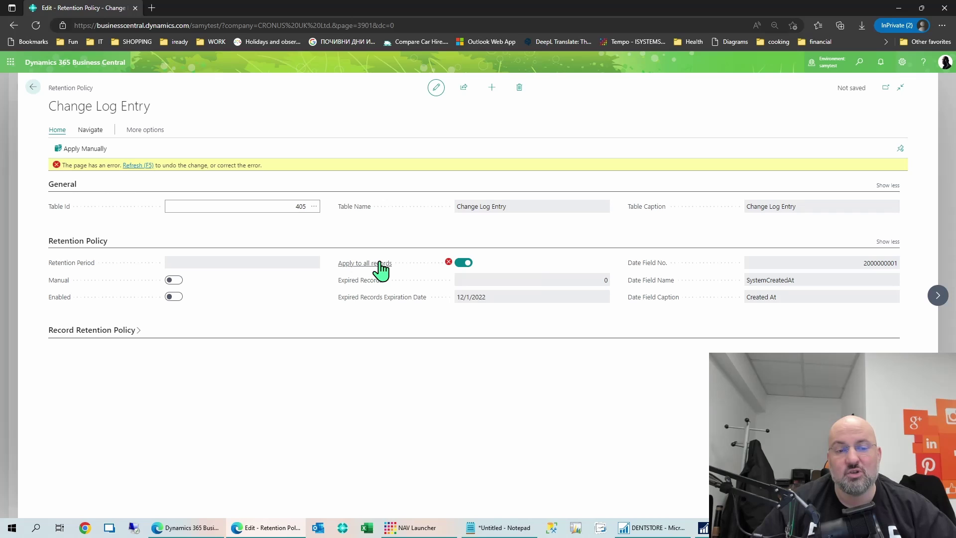
{"action": "mouse_move", "coordinate": [381, 269]}
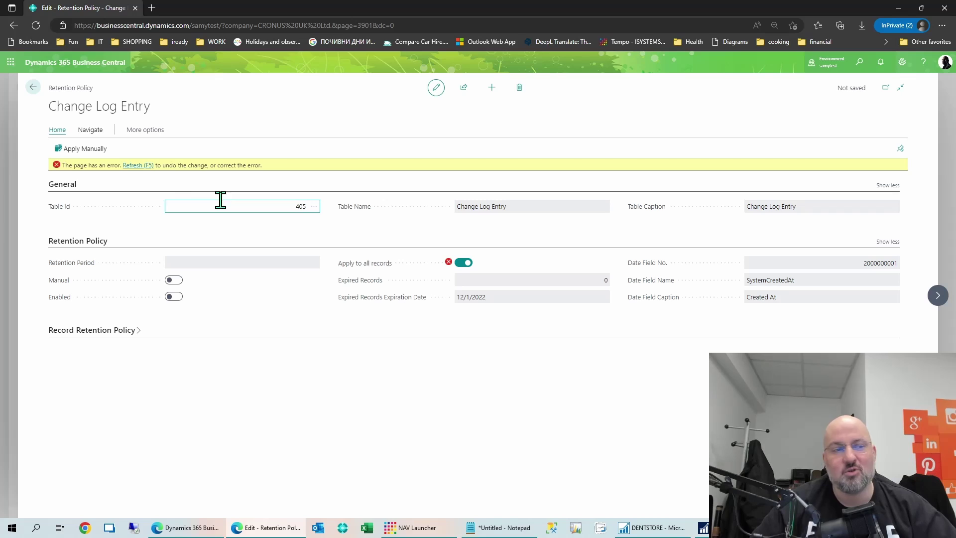
{"action": "left_click", "coordinate": [463, 263]}
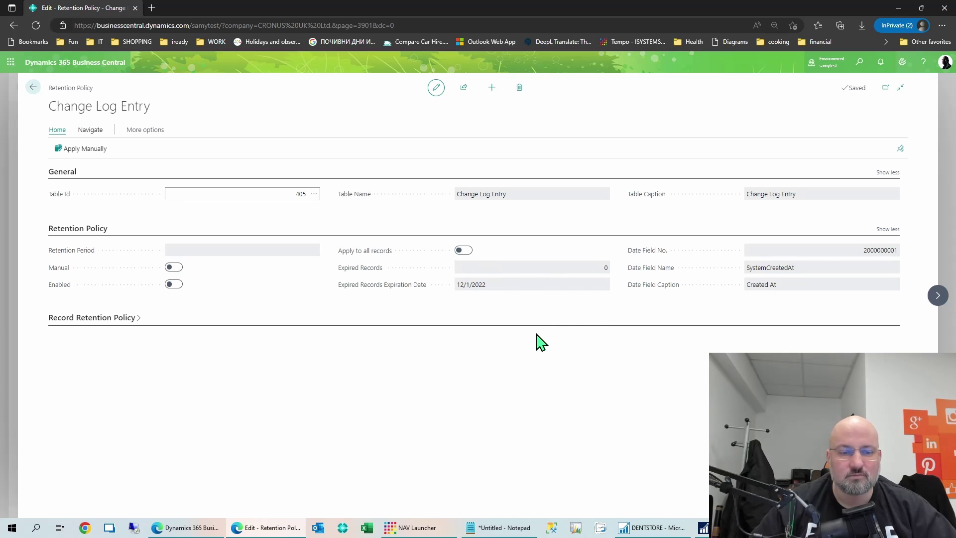
- Expand the record retention lines, try deleting the Monitor Sensitive Fields line, then refresh after the error
{"action": "left_click", "coordinate": [95, 319]}
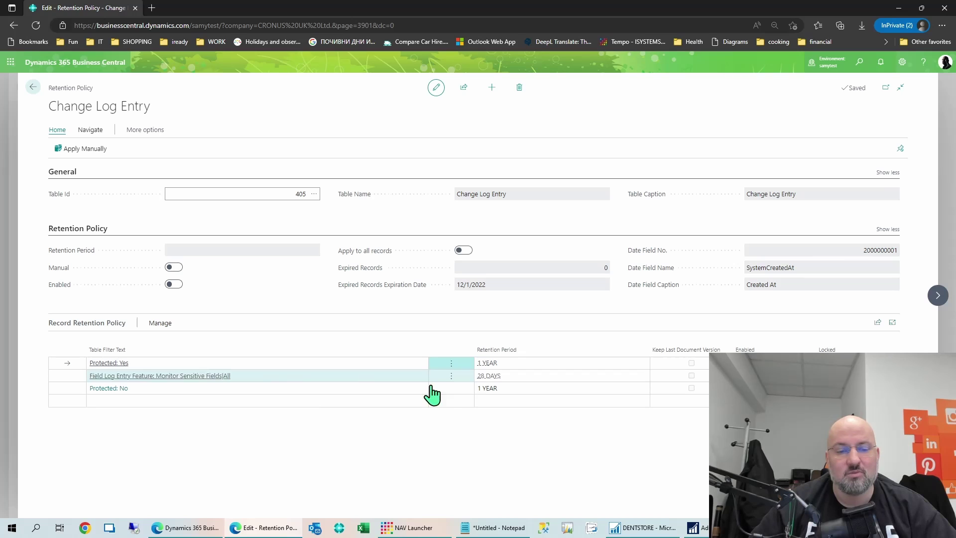
{"action": "left_click", "coordinate": [452, 377]}
{"action": "left_click", "coordinate": [447, 406]}
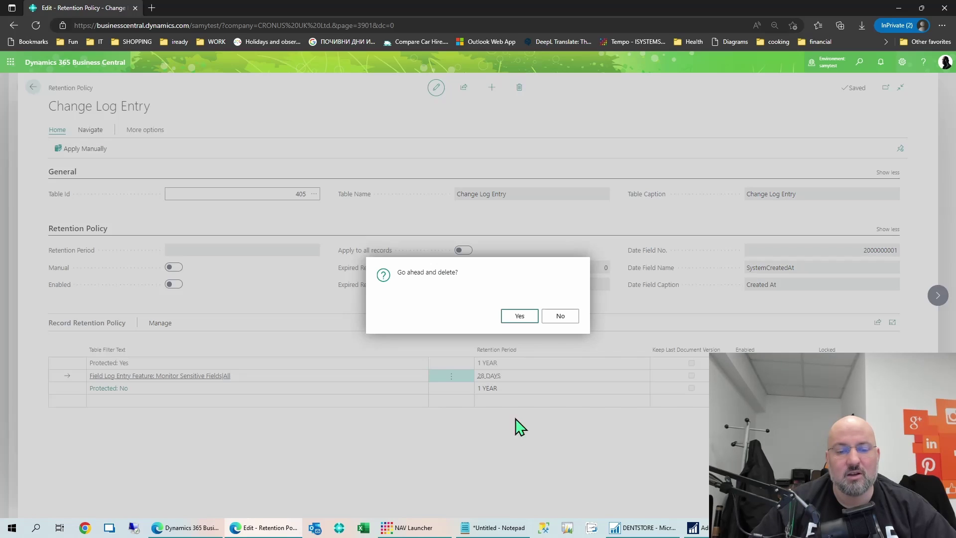
{"action": "left_click", "coordinate": [520, 316]}
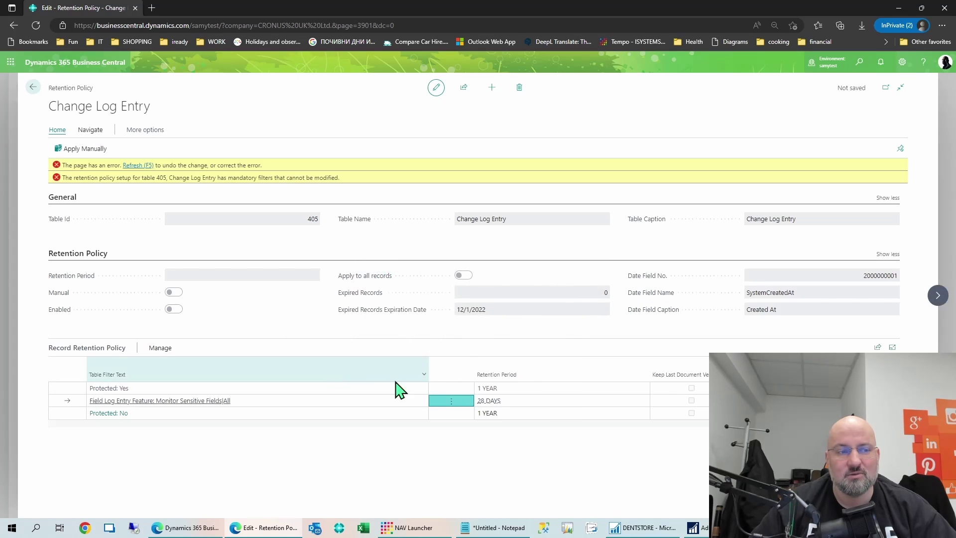
{"action": "left_click", "coordinate": [140, 166]}
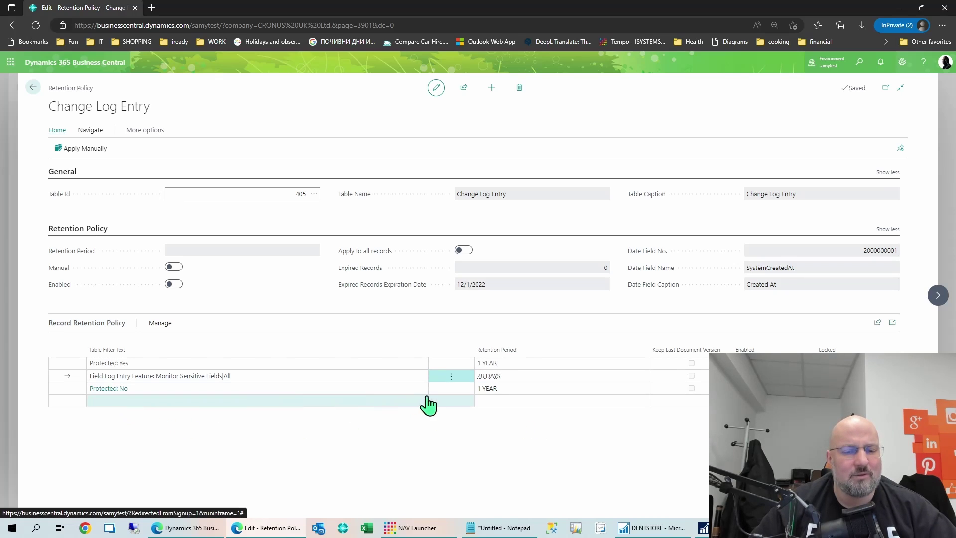
- Delete the Protected: No 1 YEAR record retention line and confirm
{"action": "left_click", "coordinate": [451, 388]}
{"action": "left_click", "coordinate": [453, 422]}
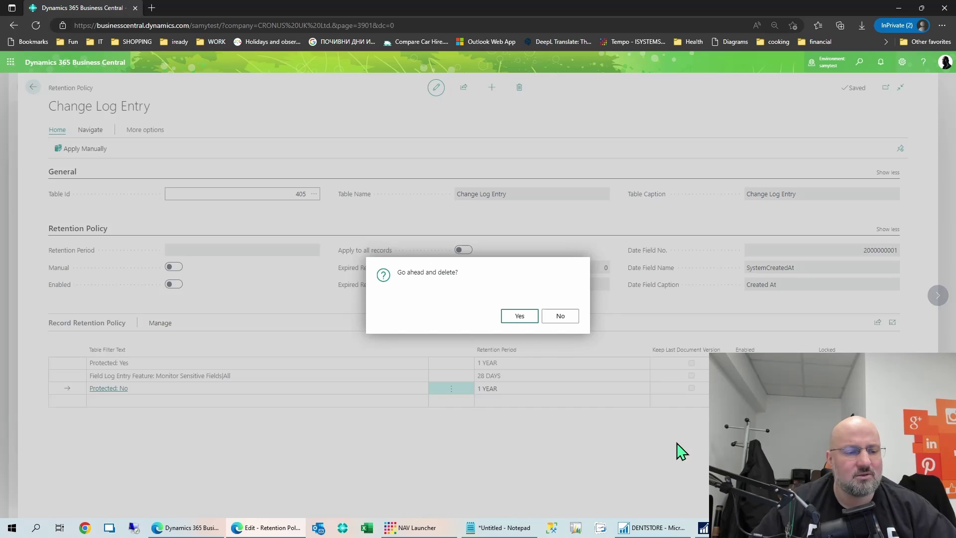
{"action": "key", "text": "Return"}
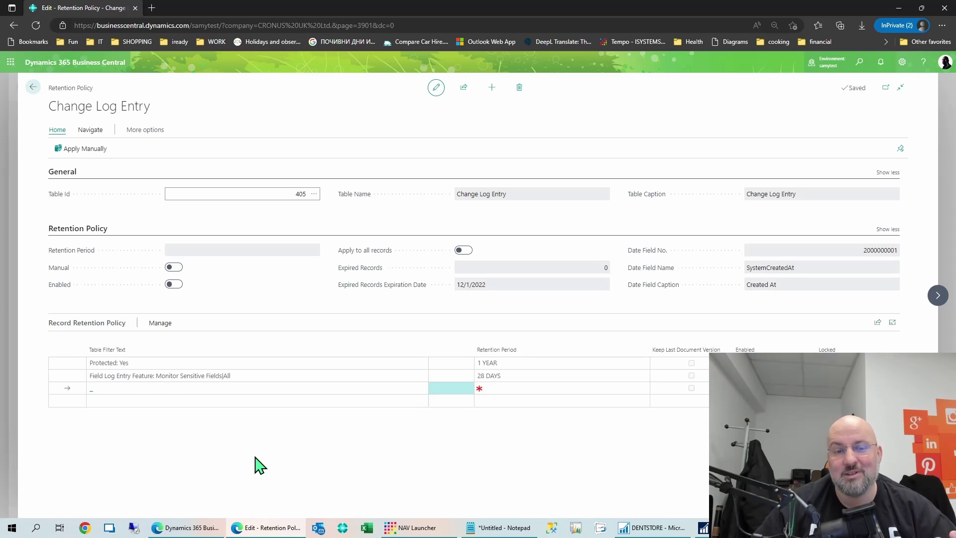
- Filter the new retention line on Field Log Entry Feature = Change Log
{"action": "left_click", "coordinate": [103, 391]}
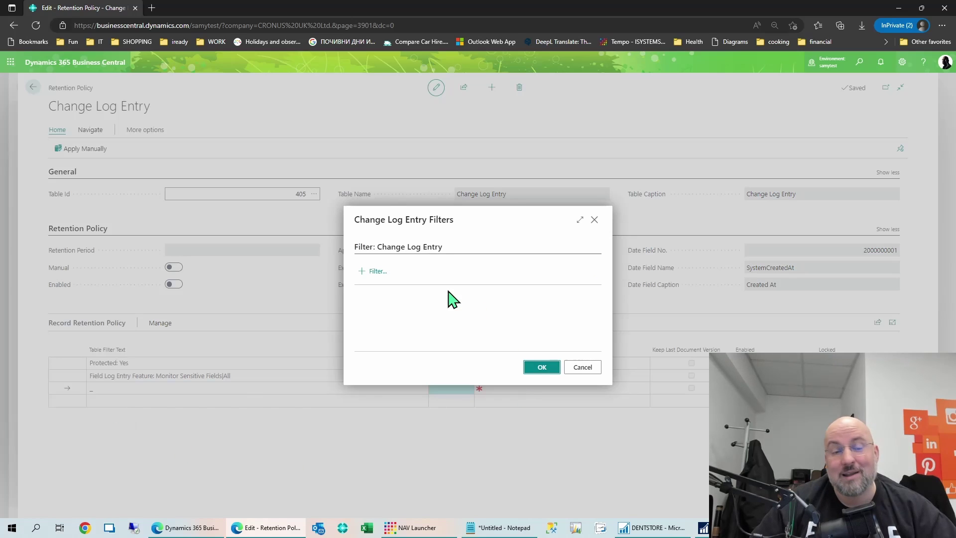
{"action": "left_click", "coordinate": [371, 271]}
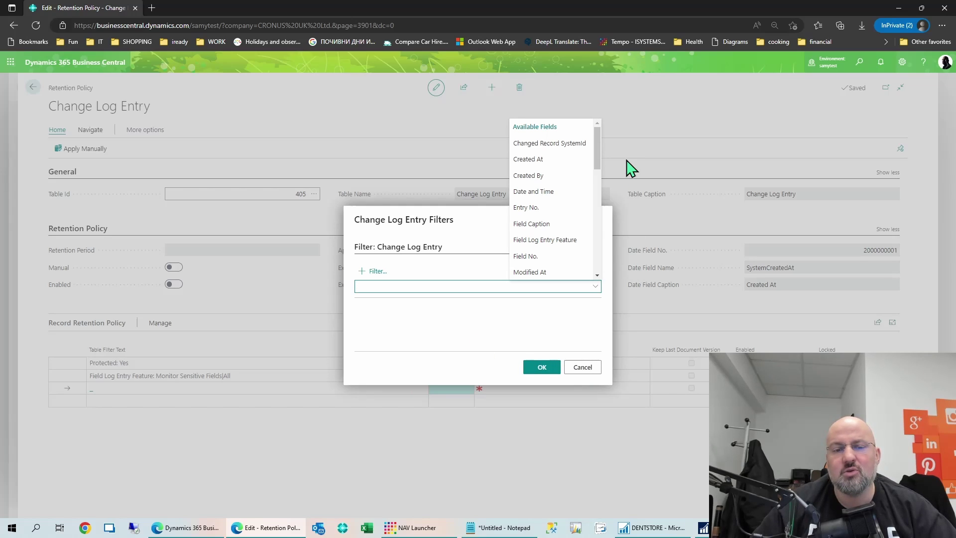
{"action": "left_click_drag", "start_coordinate": [597, 148], "coordinate": [604, 180]}
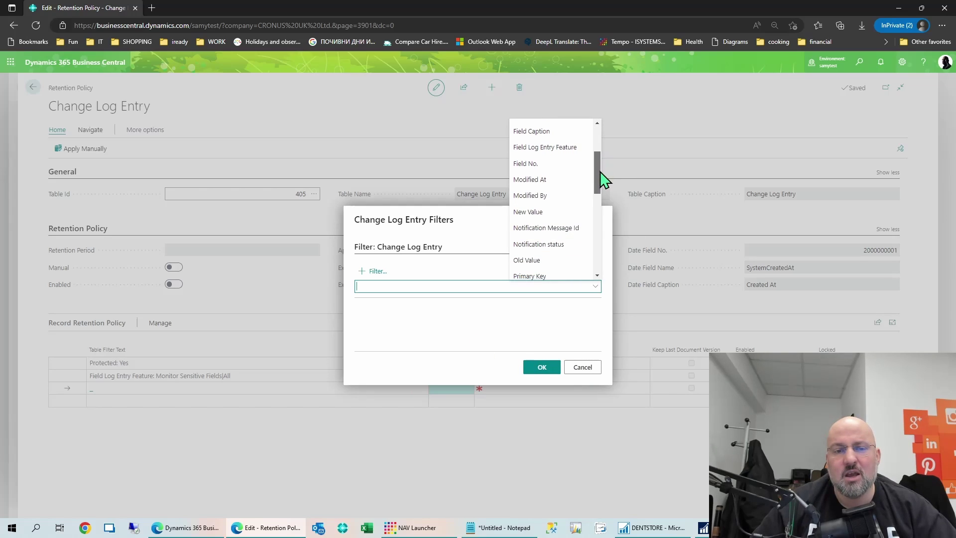
{"action": "left_click", "coordinate": [548, 148]}
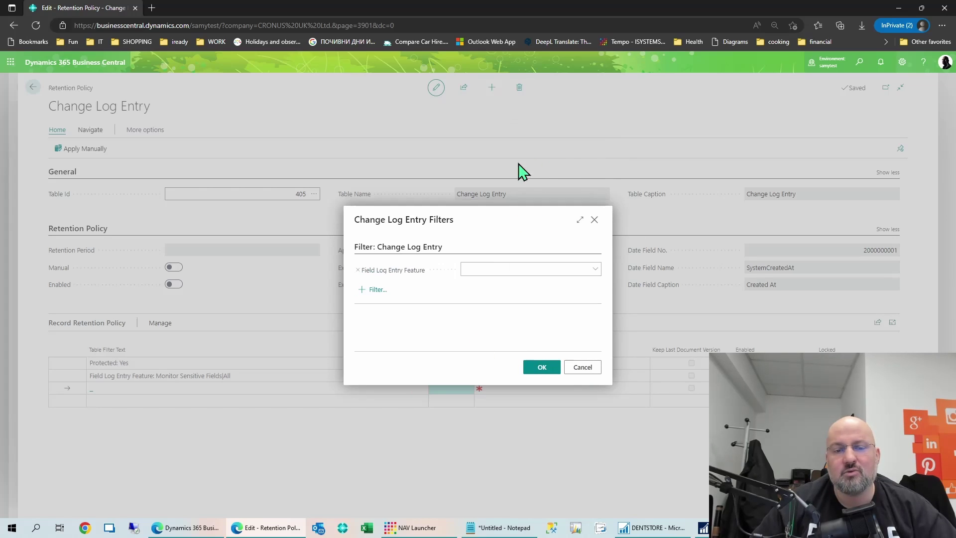
{"action": "left_click", "coordinate": [595, 269]}
{"action": "left_click", "coordinate": [469, 284]}
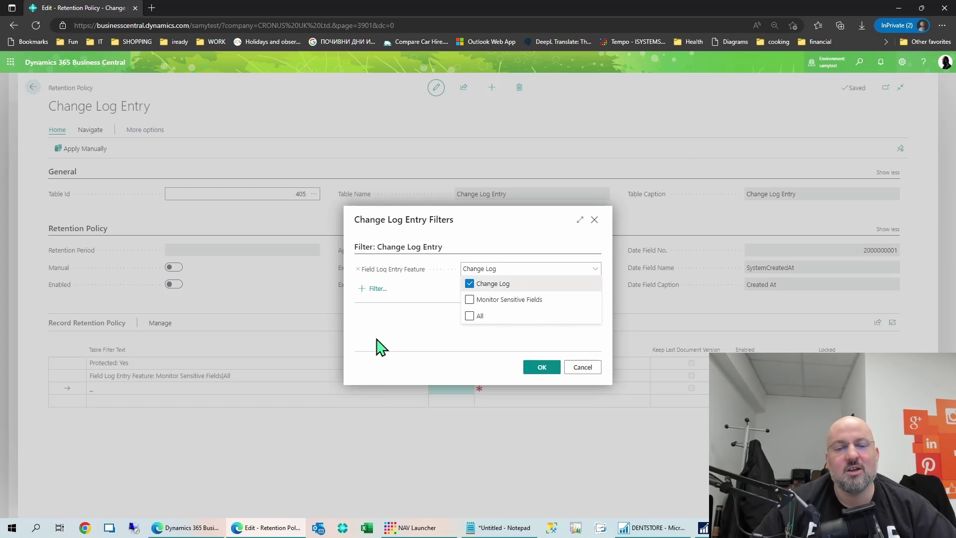
{"action": "left_click", "coordinate": [449, 349]}
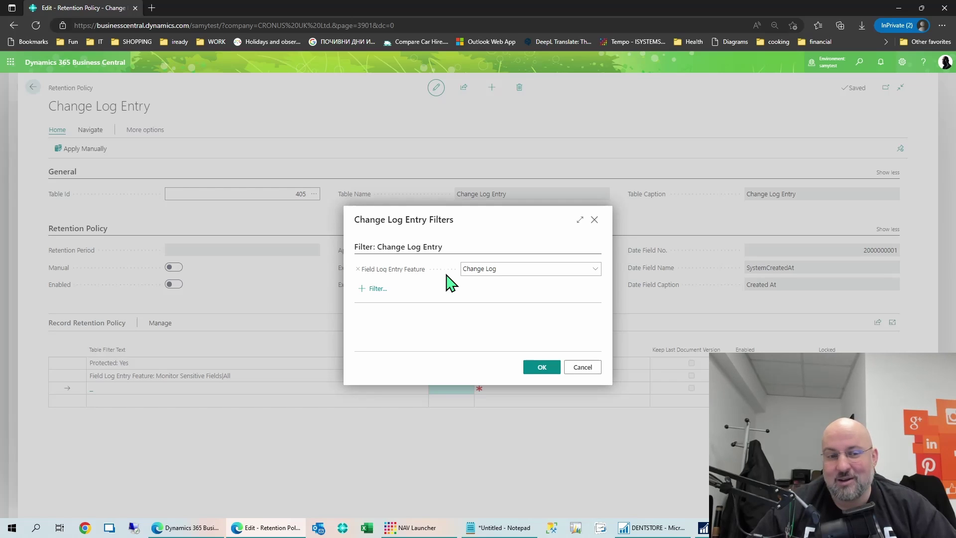
{"action": "left_click", "coordinate": [543, 370]}
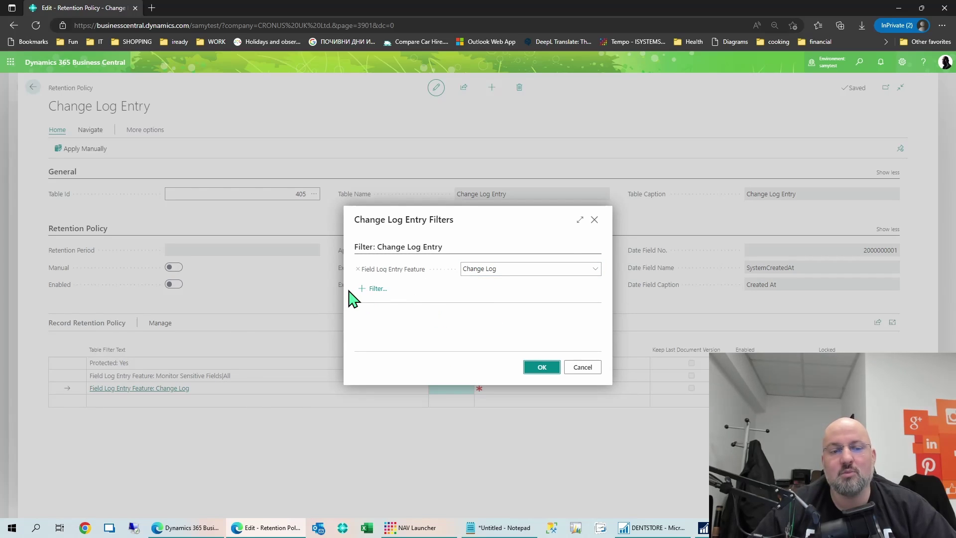
- Add a Table No. filter of 27|18|23 to the same line
{"action": "left_click", "coordinate": [373, 289]}
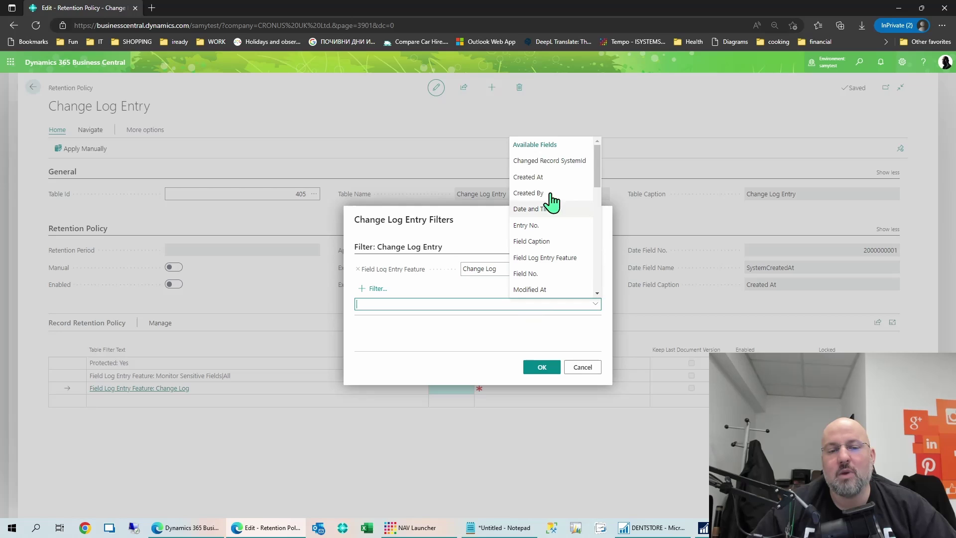
{"action": "scroll", "coordinate": [553, 241], "scroll_direction": "down", "scroll_amount": 3}
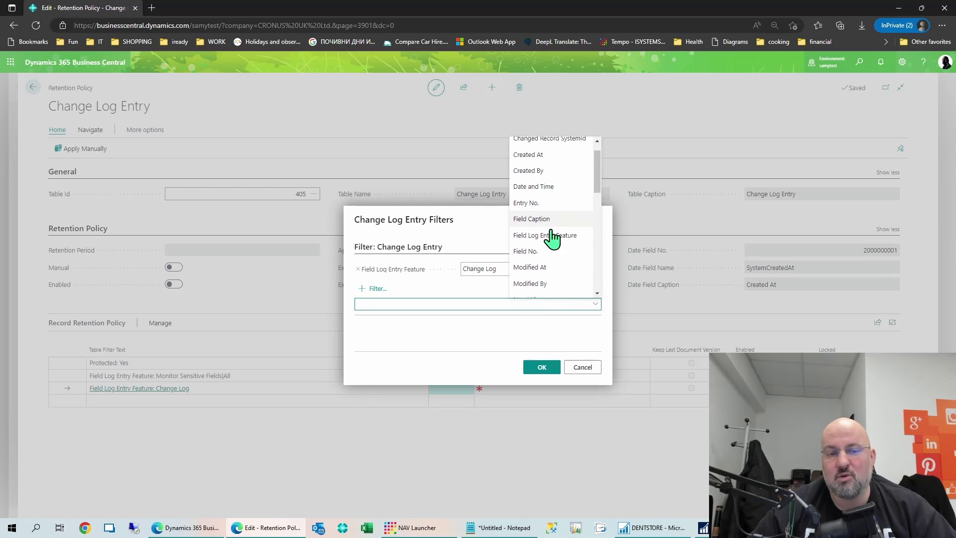
{"action": "scroll", "coordinate": [552, 242], "scroll_direction": "down", "scroll_amount": 2}
{"action": "type", "text": "Table"}
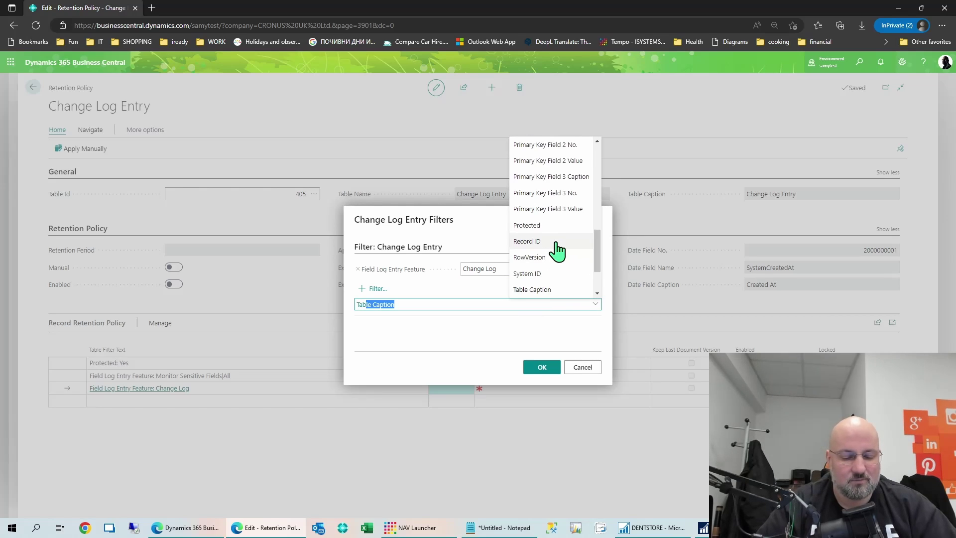
{"action": "type", "text": " No."}
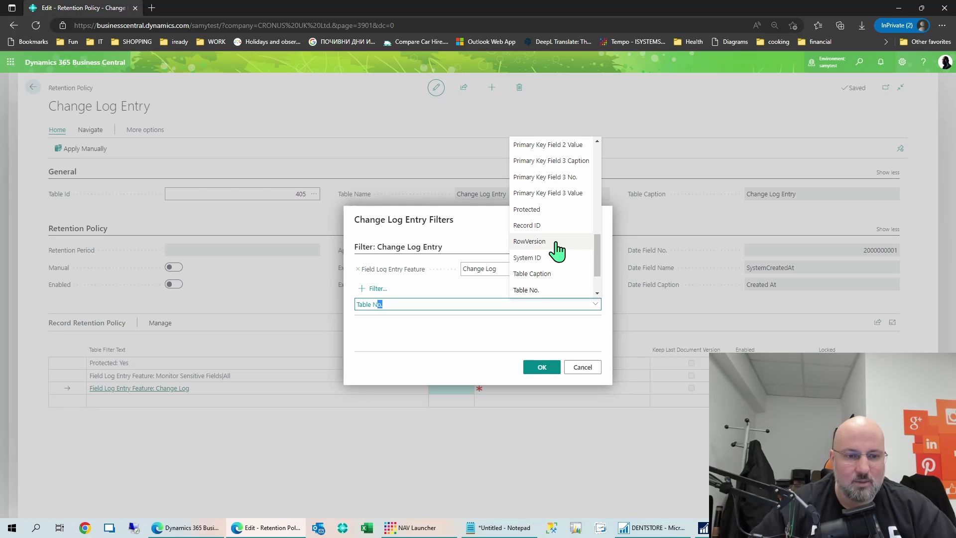
{"action": "key", "text": "Return"}
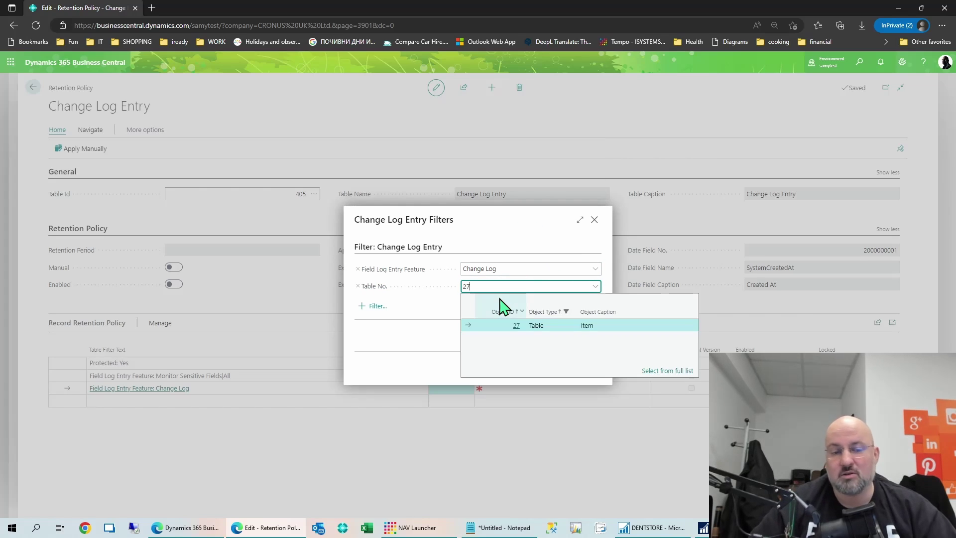
{"action": "type", "text": "27|18"}
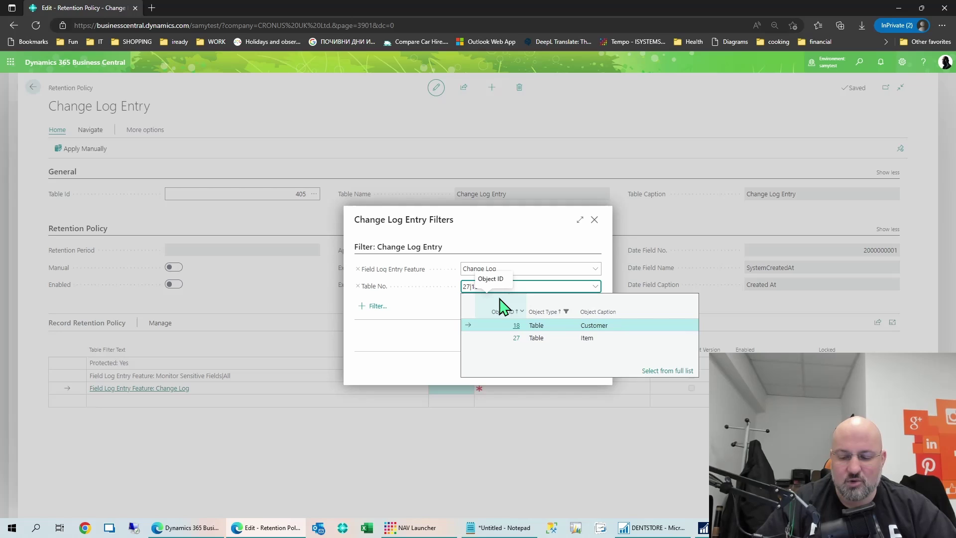
{"action": "type", "text": "|"}
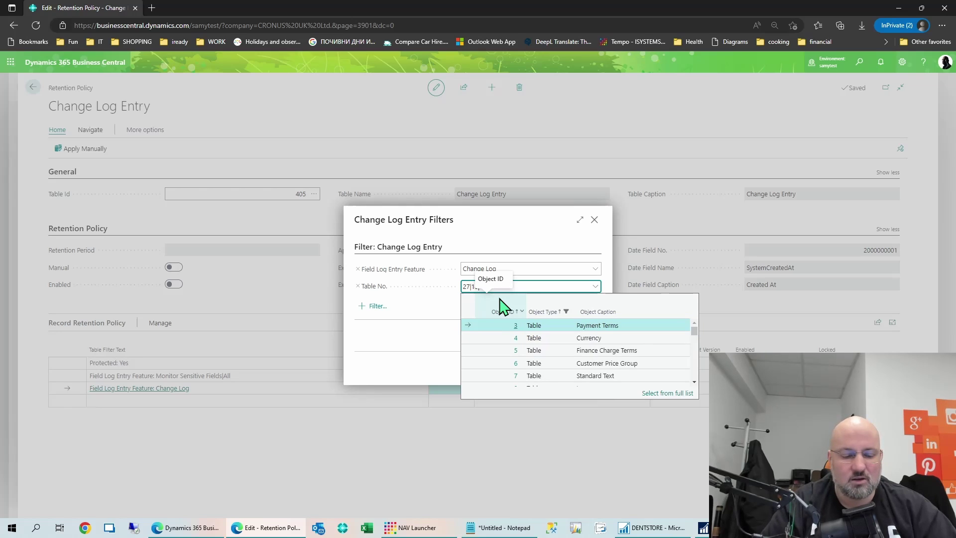
{"action": "type", "text": "23"}
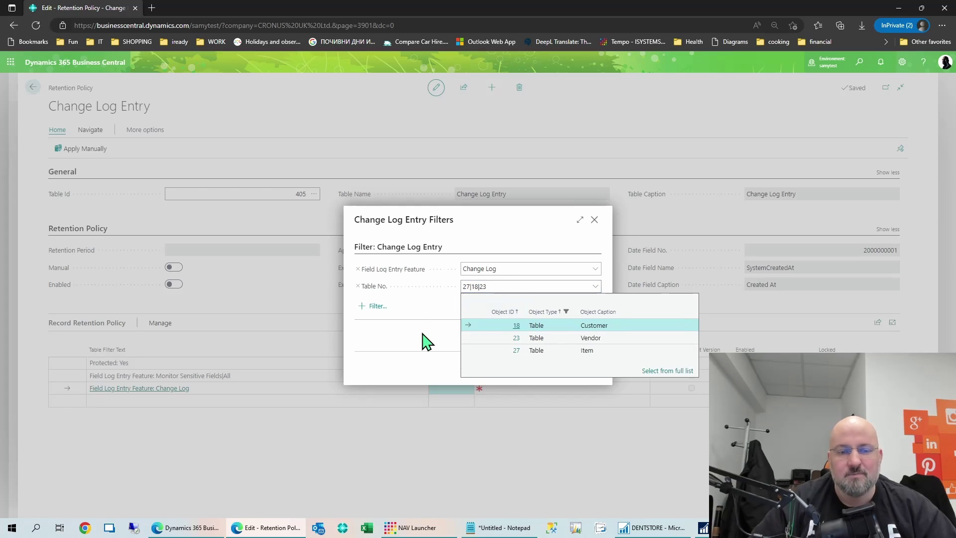
{"action": "key", "text": "Escape"}
- Confirm the previous line's filters and start a fourth line filtered to the Change Log feature
{"action": "left_click", "coordinate": [542, 367]}
{"action": "left_click", "coordinate": [141, 402]}
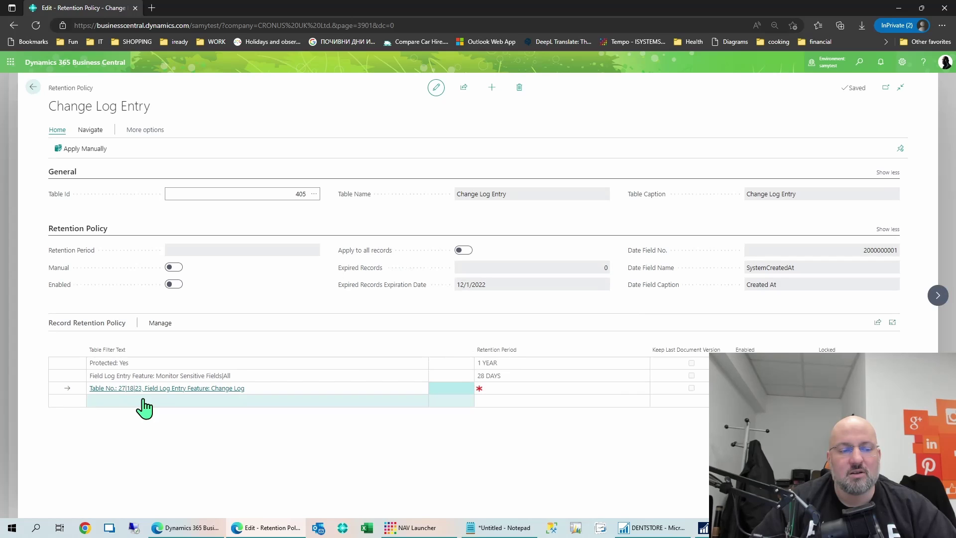
{"action": "left_click", "coordinate": [375, 272]}
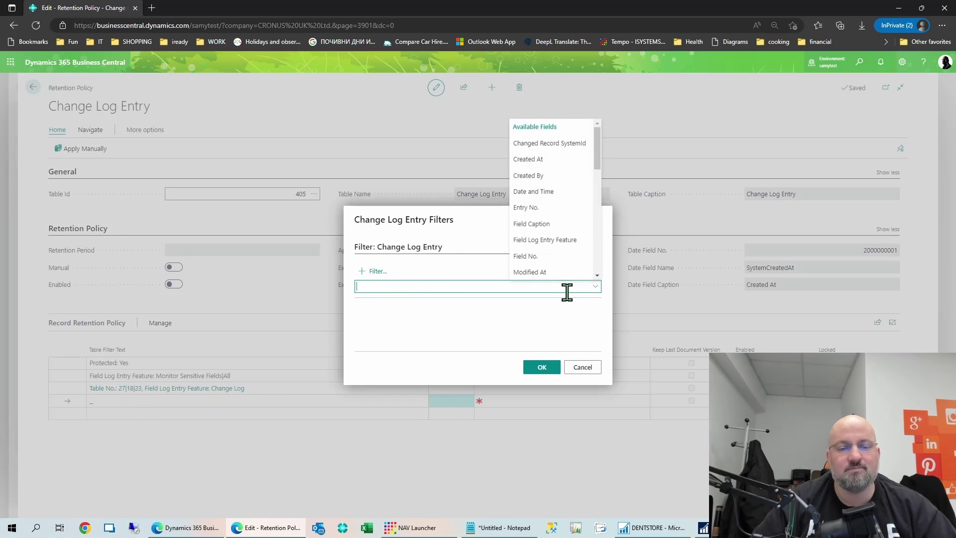
{"action": "left_click", "coordinate": [565, 240]}
{"action": "left_click", "coordinate": [595, 269]}
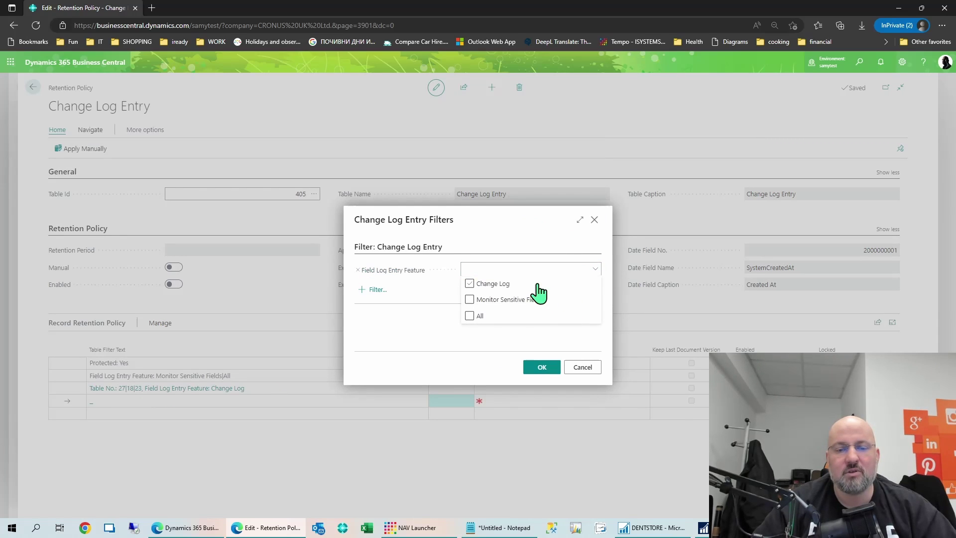
{"action": "left_click", "coordinate": [493, 284]}
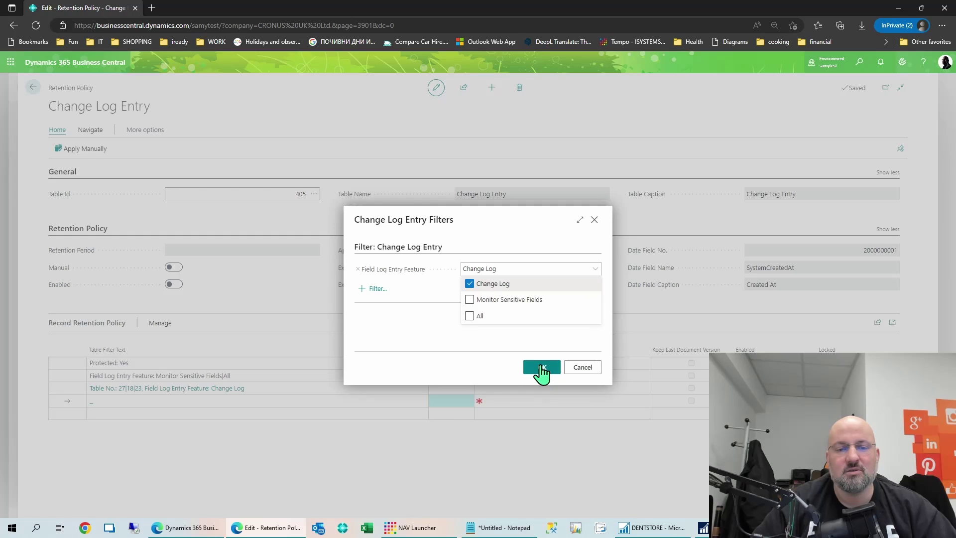
{"action": "left_click", "coordinate": [542, 369]}
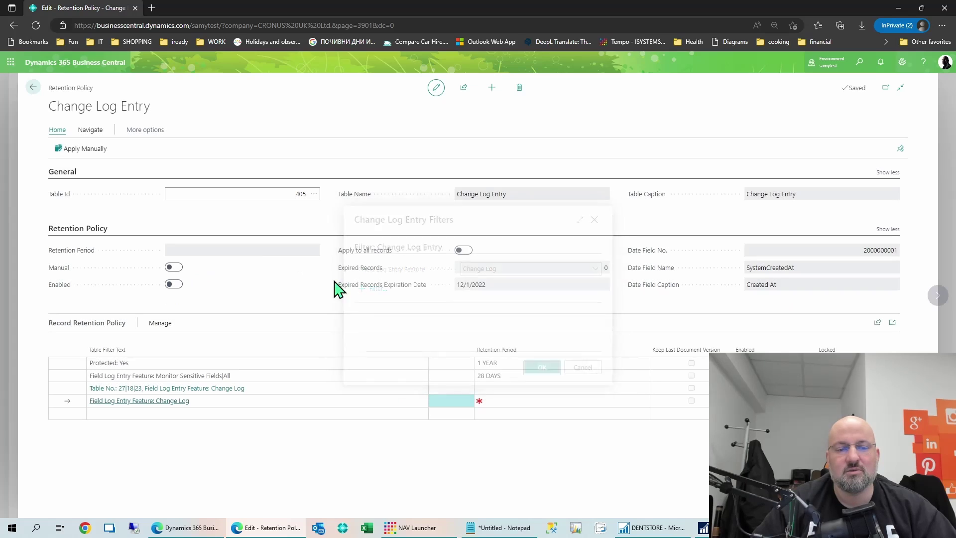
- Add a Table No. filter <>27&<>18&<>23 to the fourth line
{"action": "left_click", "coordinate": [175, 402]}
{"action": "left_click", "coordinate": [372, 289]}
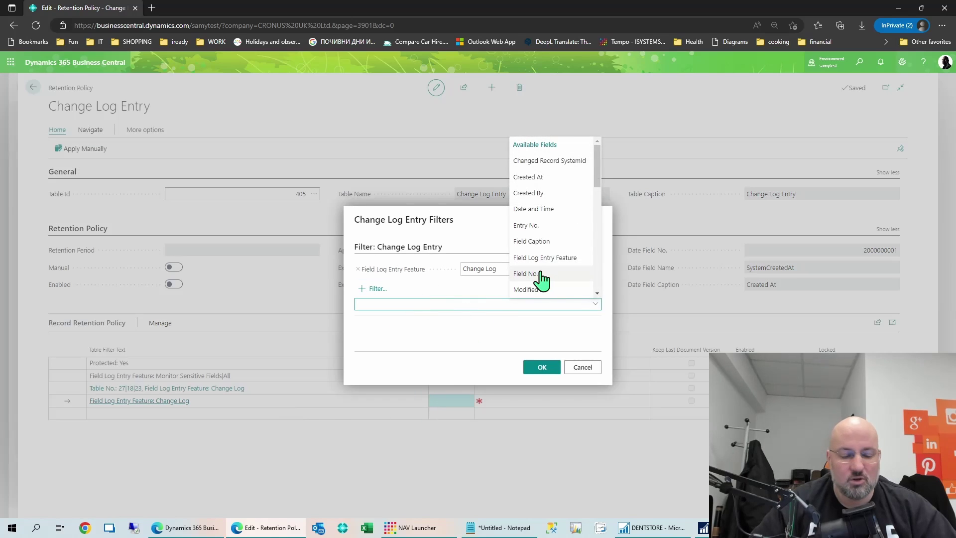
{"action": "type", "text": "Tabkle no"}
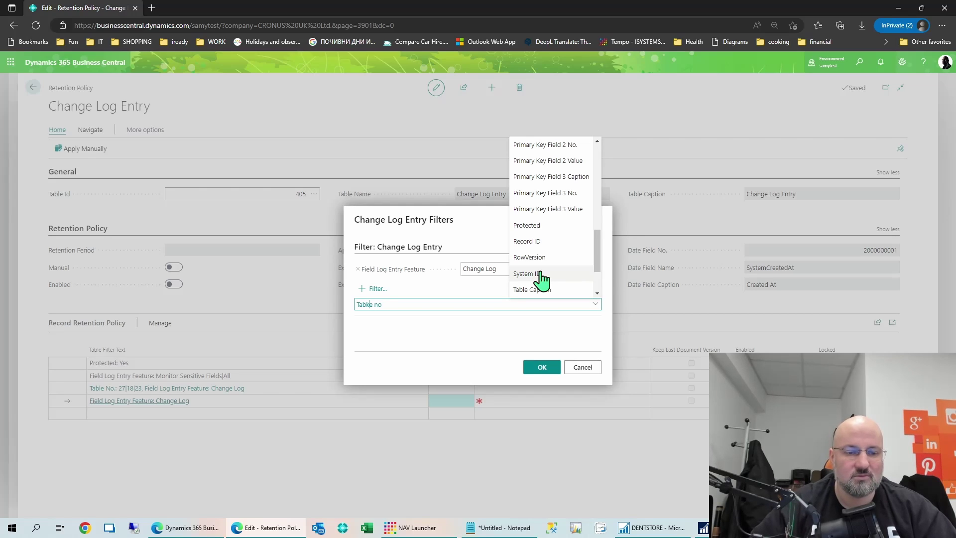
{"action": "left_click", "coordinate": [432, 305]}
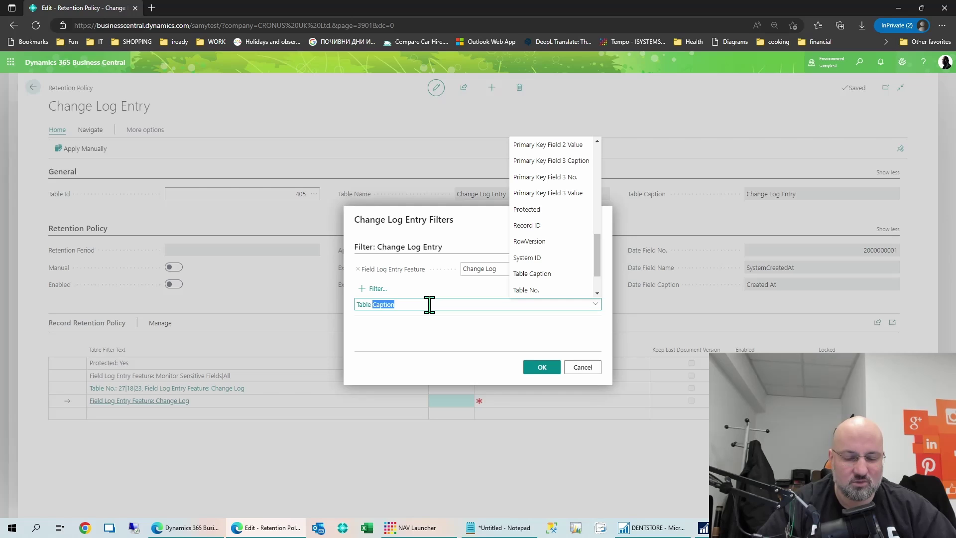
{"action": "type", "text": "no"}
{"action": "key", "text": "Return"}
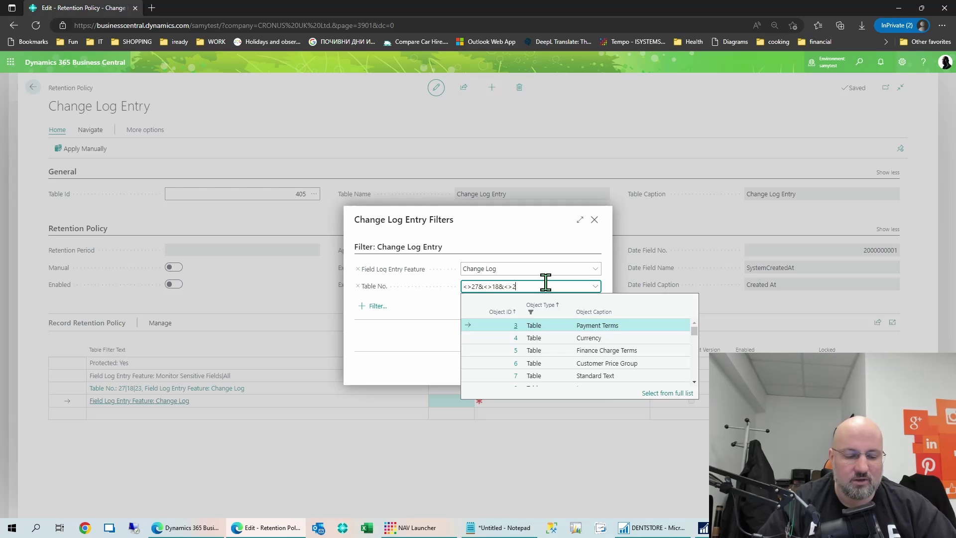
{"action": "type", "text": "3"}
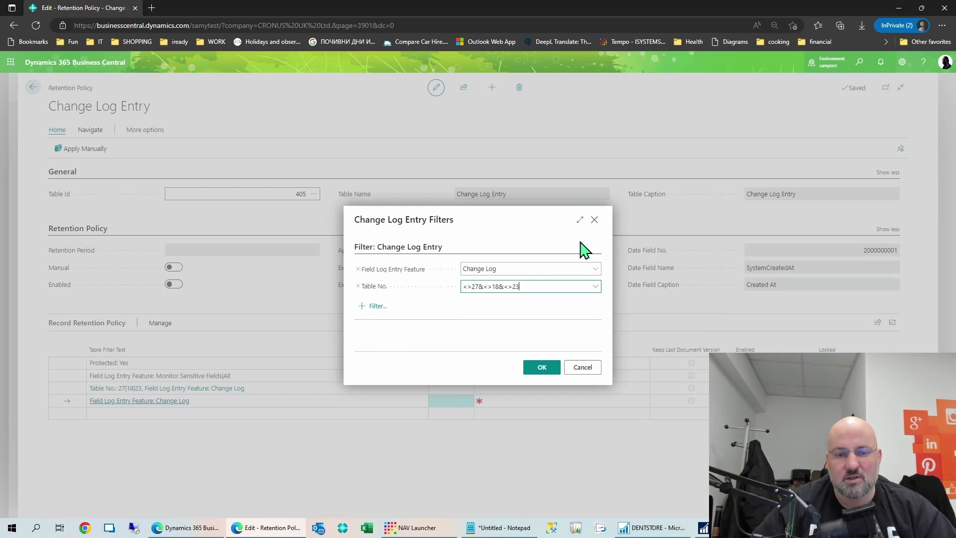
{"action": "left_click", "coordinate": [542, 369]}
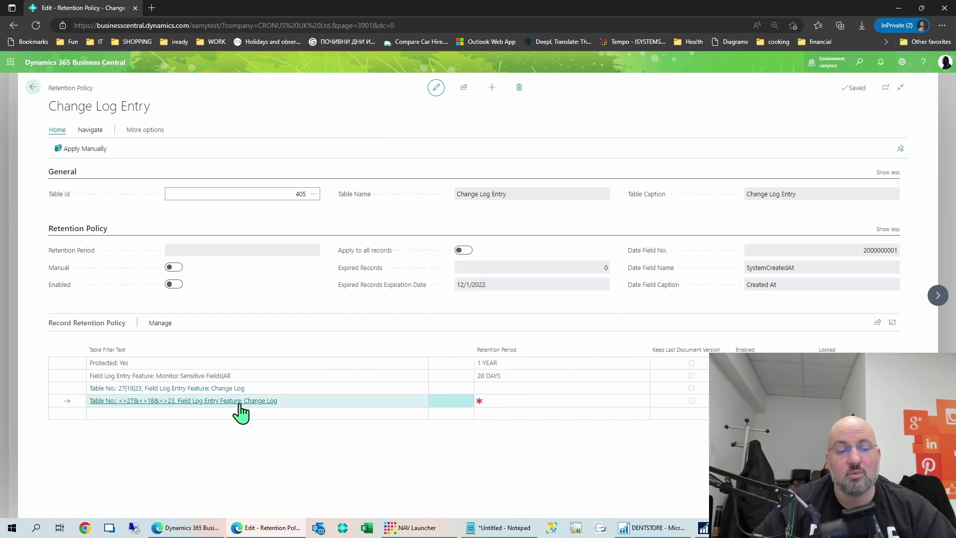
- Create a new retention period coded 3 MONTHS with description 'Three months'
{"action": "left_click", "coordinate": [519, 388]}
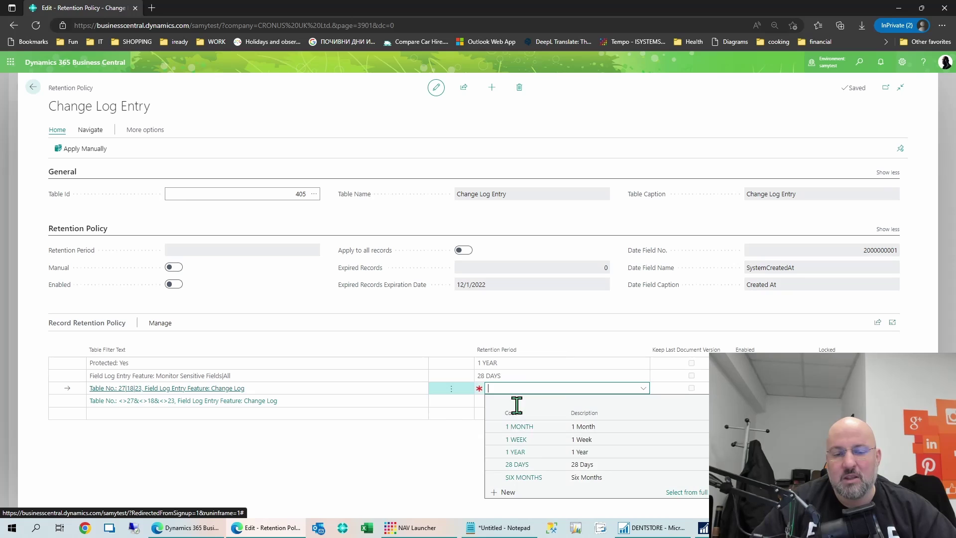
{"action": "left_click", "coordinate": [625, 496]}
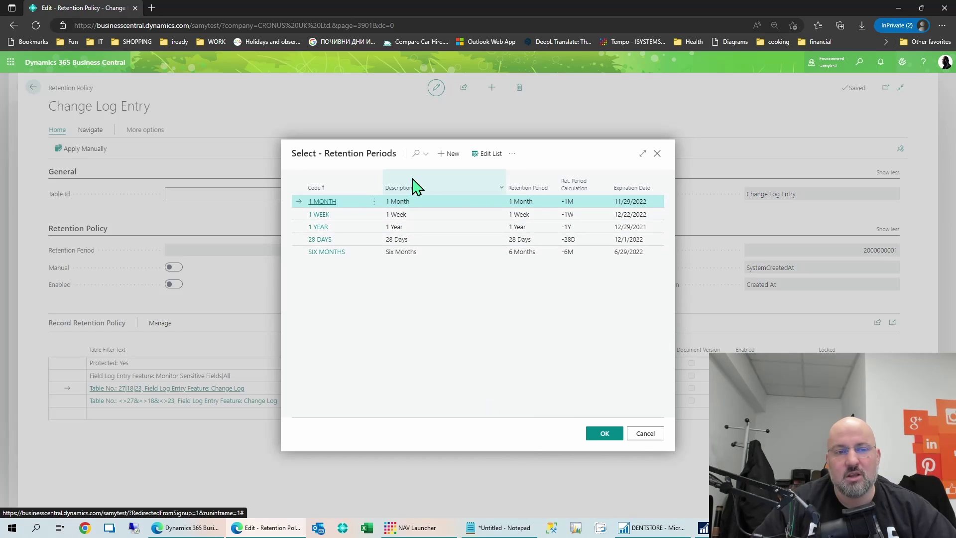
{"action": "left_click", "coordinate": [452, 154]}
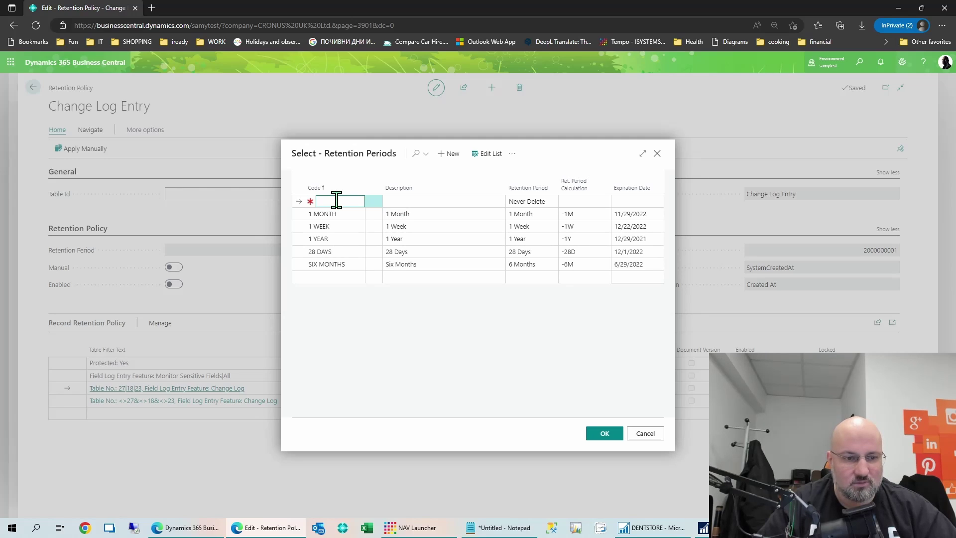
{"action": "key", "text": "Tab"}
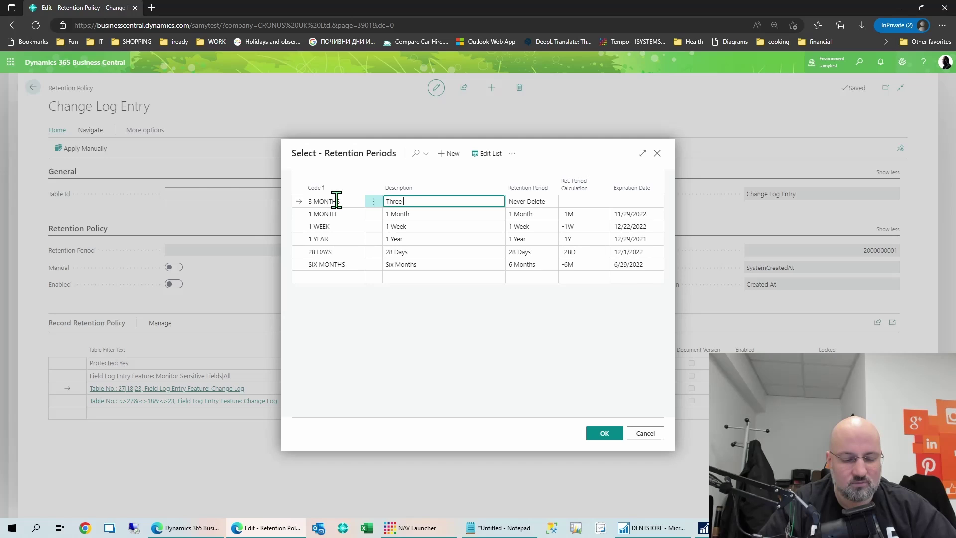
{"action": "type", "text": "Three months"}
- Give 3 MONTHS a -3M length and assign it to the 27|18|23 line
{"action": "key", "text": "Tab"}
{"action": "left_click", "coordinate": [552, 202]}
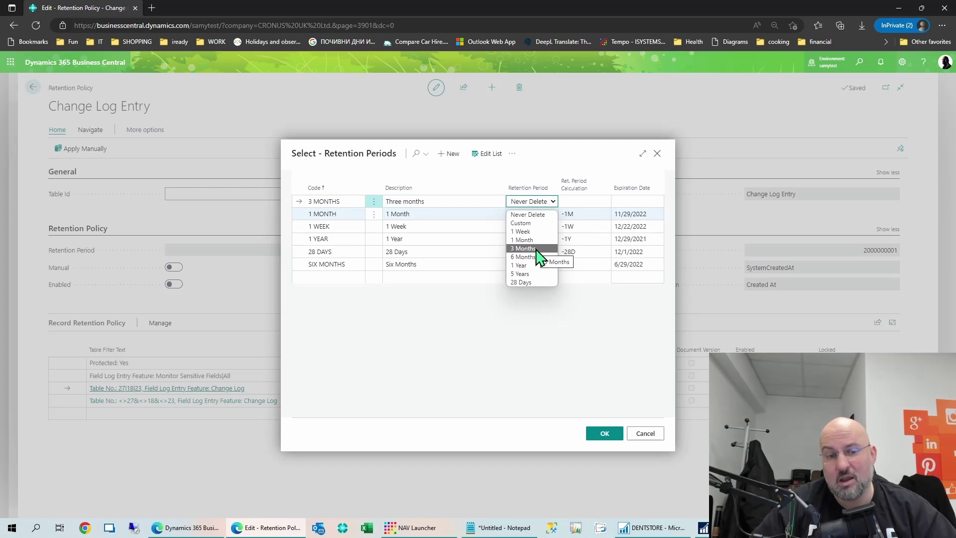
{"action": "left_click", "coordinate": [521, 223]}
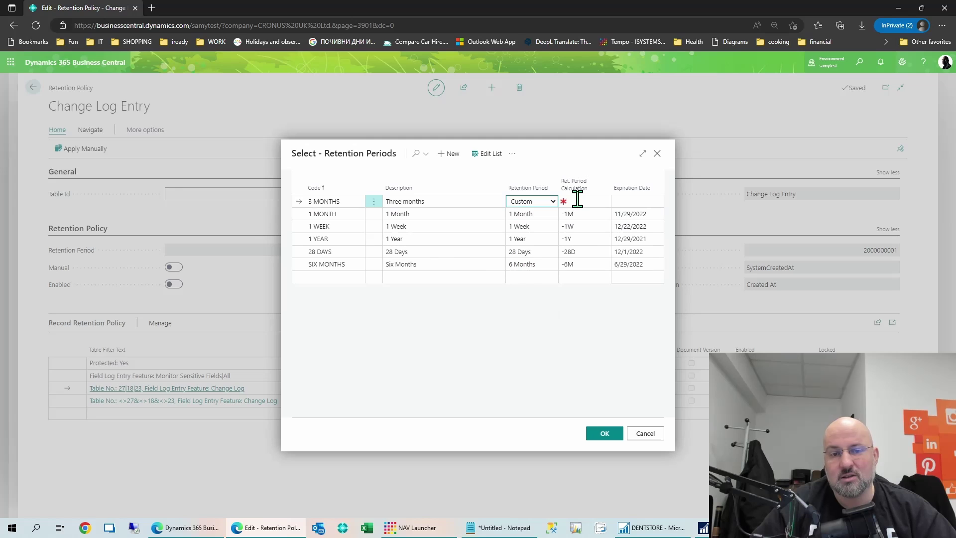
{"action": "left_click", "coordinate": [577, 200]}
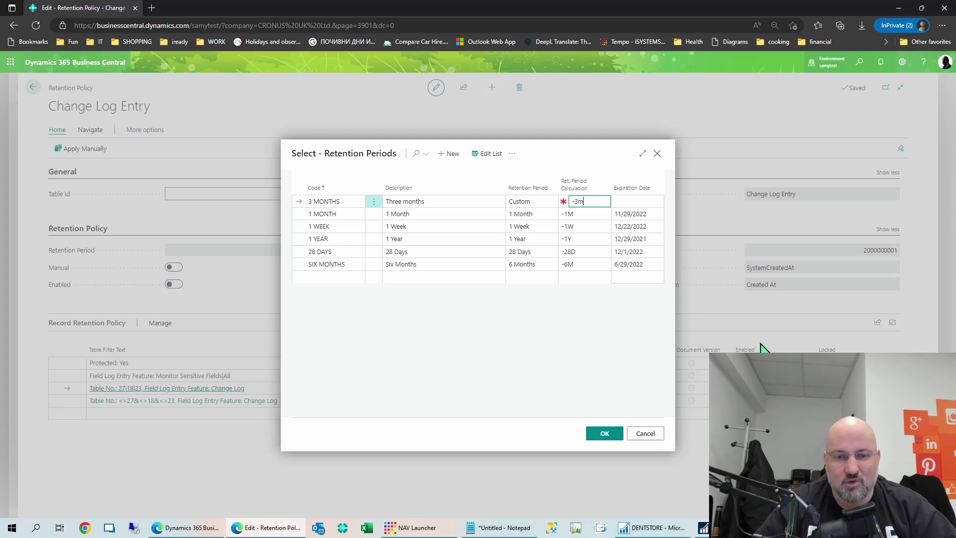
{"action": "key", "text": "Return"}
{"action": "left_click", "coordinate": [551, 202]}
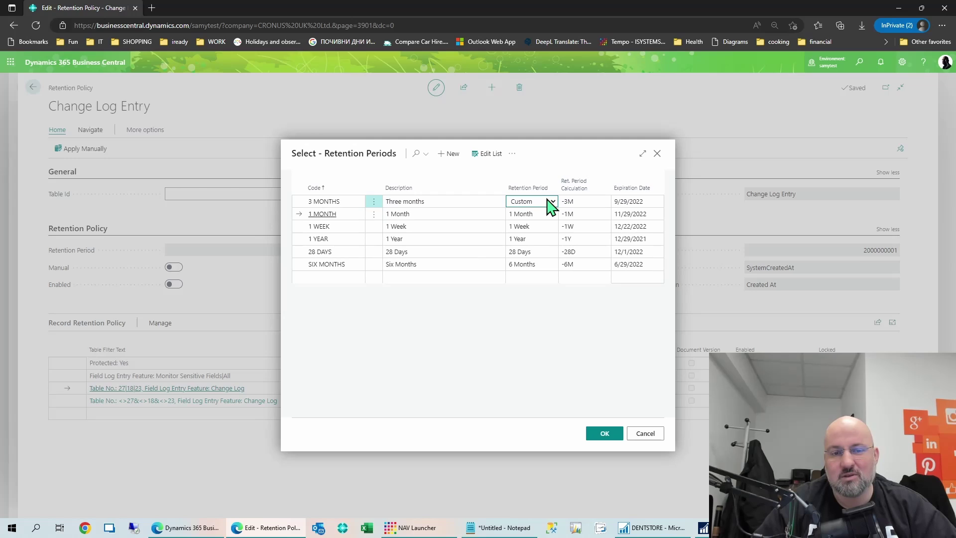
{"action": "left_click", "coordinate": [551, 202]}
{"action": "left_click", "coordinate": [539, 249]}
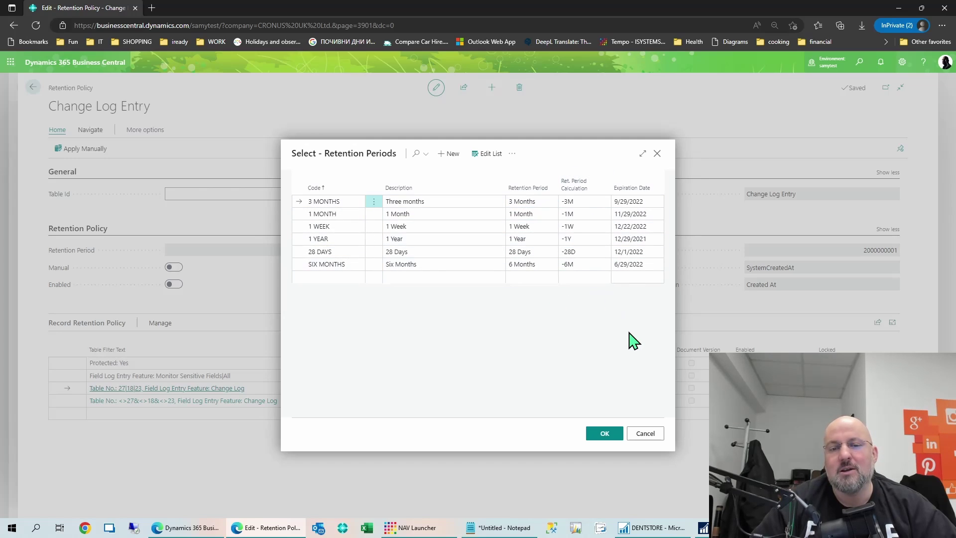
{"action": "left_click", "coordinate": [618, 202]}
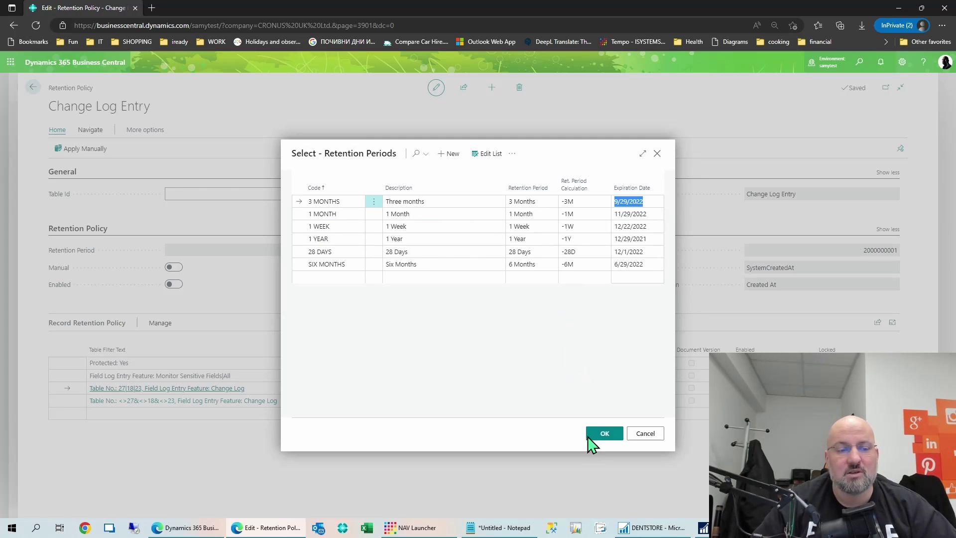
{"action": "left_click", "coordinate": [605, 433]}
- Set the fourth line's Retention Period to 1 MONTH and switch the policy to Enabled
{"action": "left_click", "coordinate": [584, 399]}
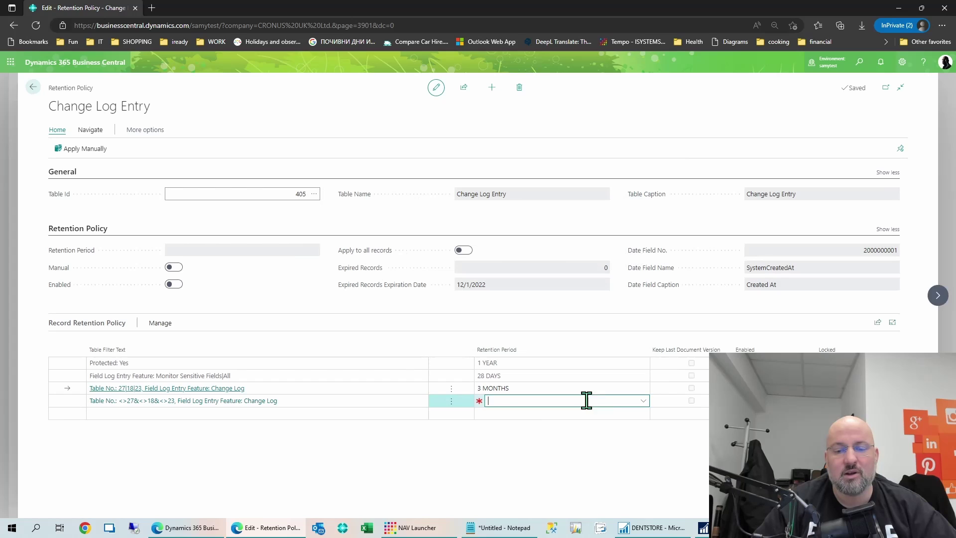
{"action": "left_click", "coordinate": [644, 402]}
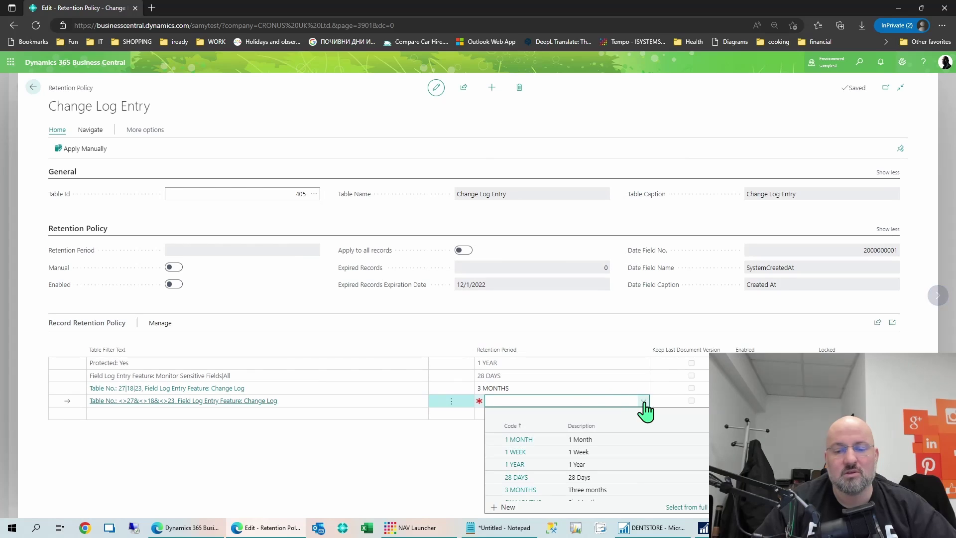
{"action": "left_click", "coordinate": [513, 439]}
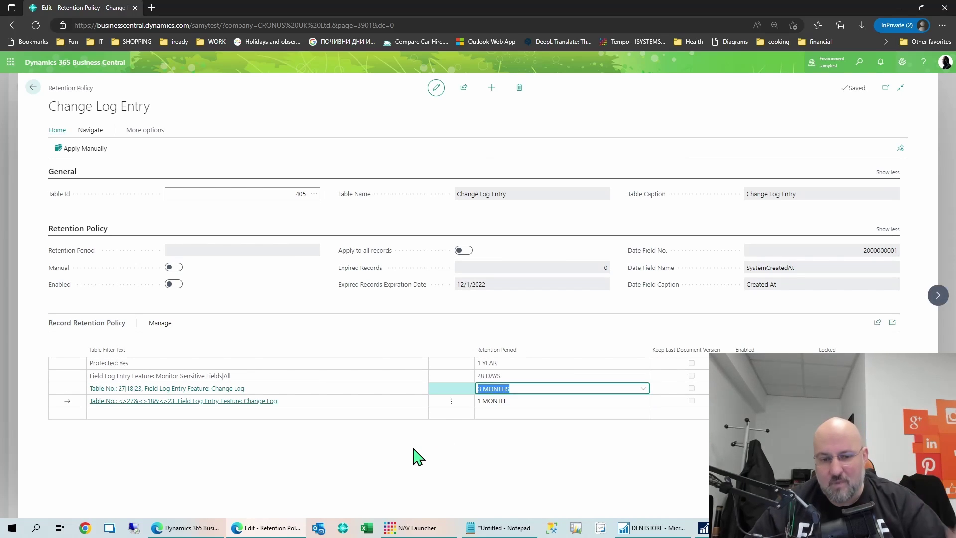
{"action": "key", "text": "Up"}
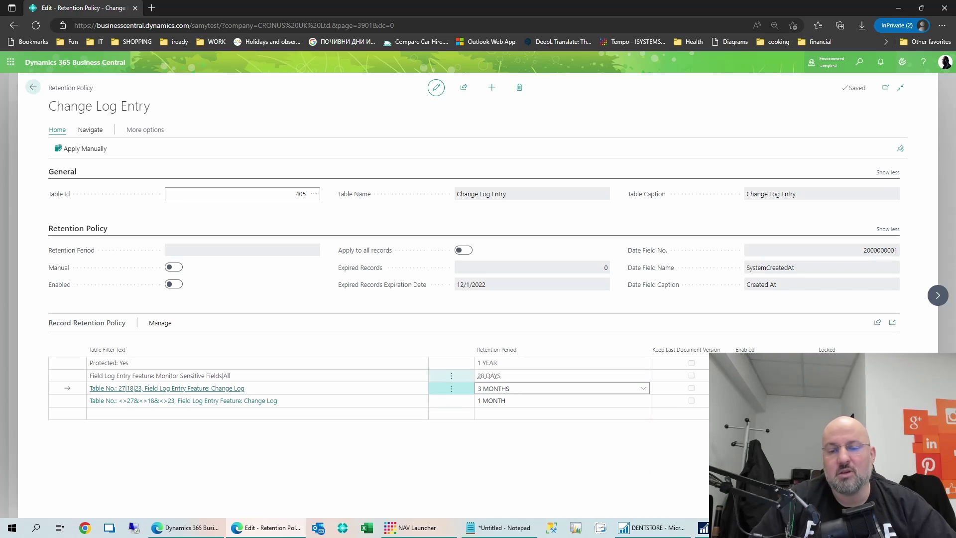
{"action": "left_click", "coordinate": [175, 285]}
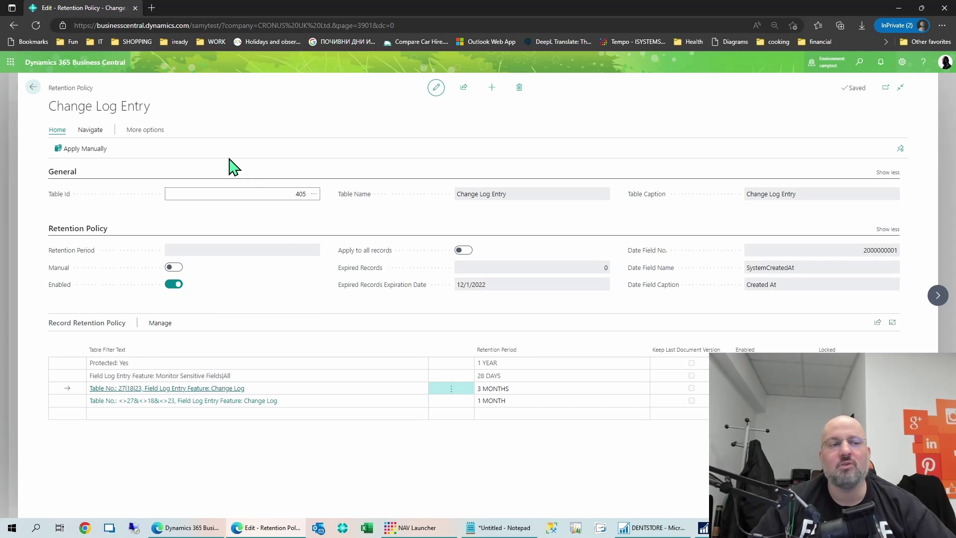
- Open the Job Queue Entries list from the policy's navigation actions
{"action": "left_click", "coordinate": [150, 131]}
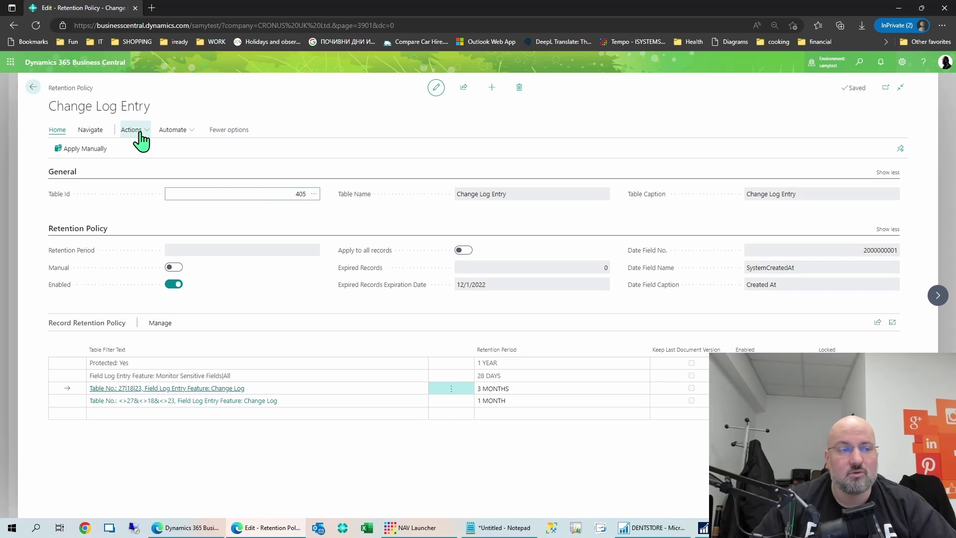
{"action": "left_click", "coordinate": [133, 131]}
{"action": "mouse_move", "coordinate": [189, 163]}
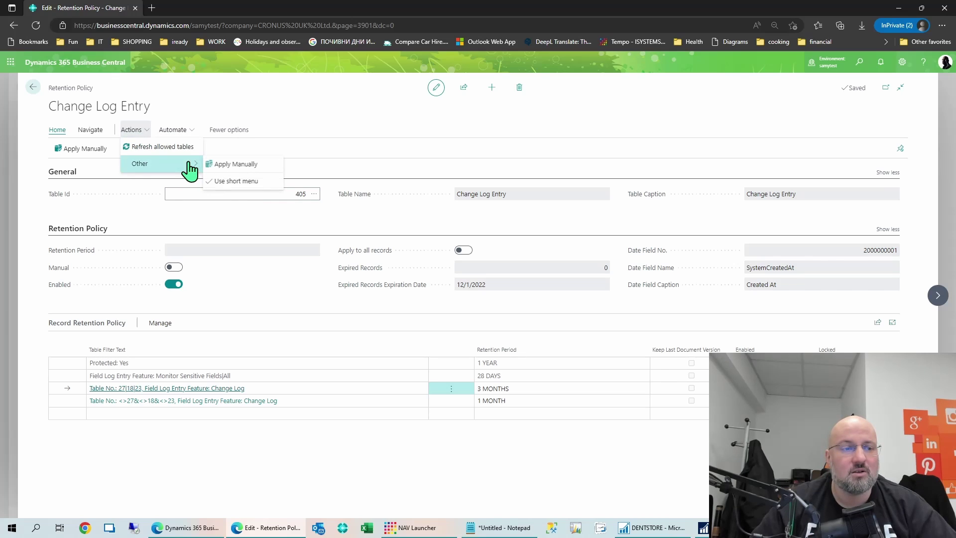
{"action": "left_click", "coordinate": [335, 148]}
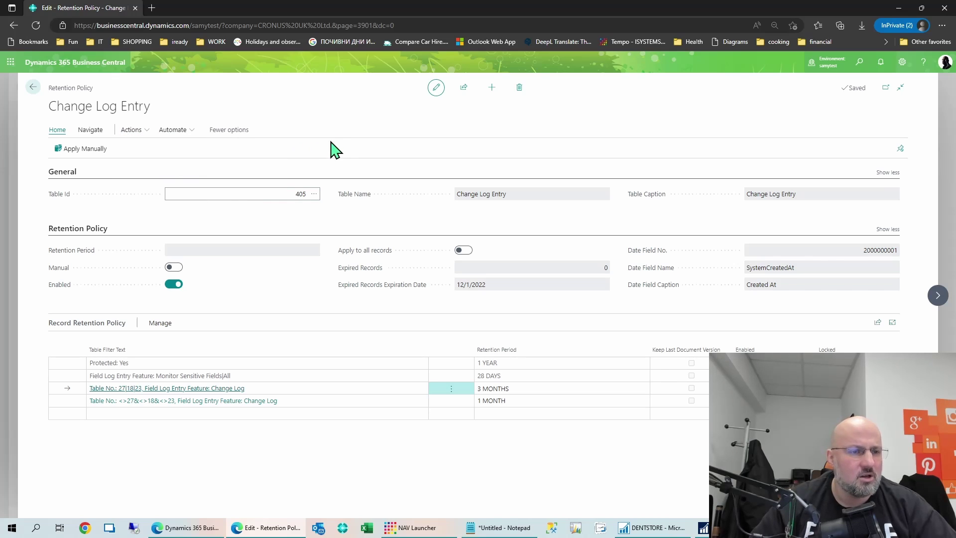
{"action": "left_click", "coordinate": [91, 132]}
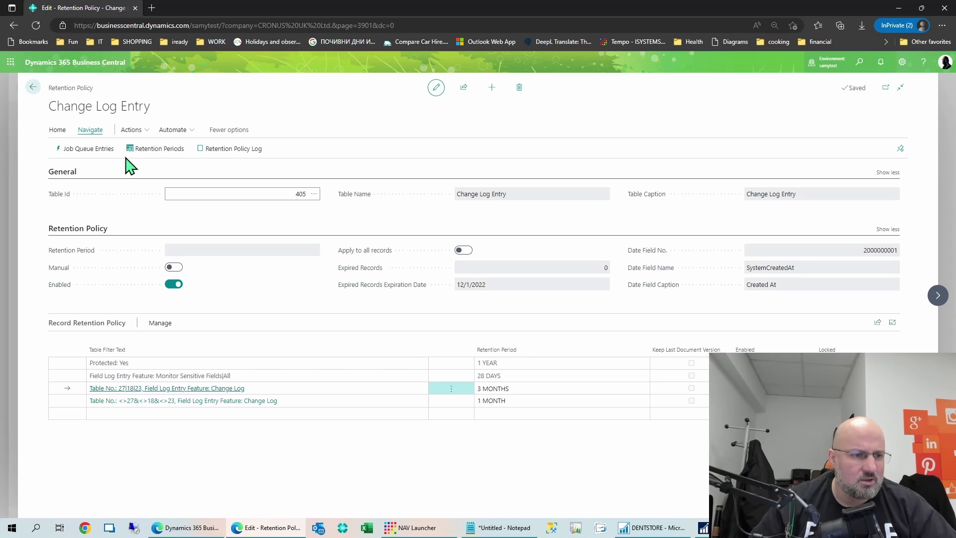
{"action": "left_click", "coordinate": [92, 149]}
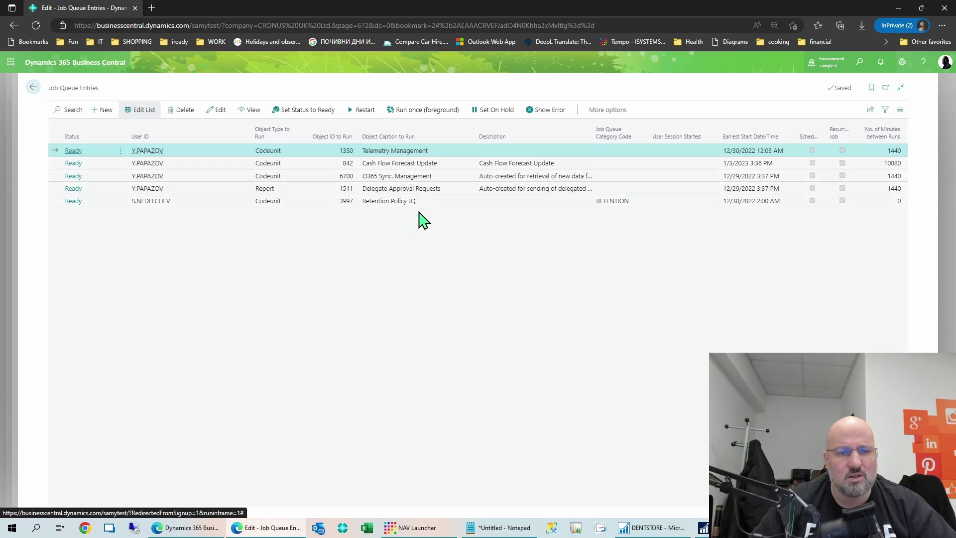
- Check the Retention Policy job queue entry's starting time, then go back to the Change Log Entry policy
{"action": "left_click", "coordinate": [419, 204]}
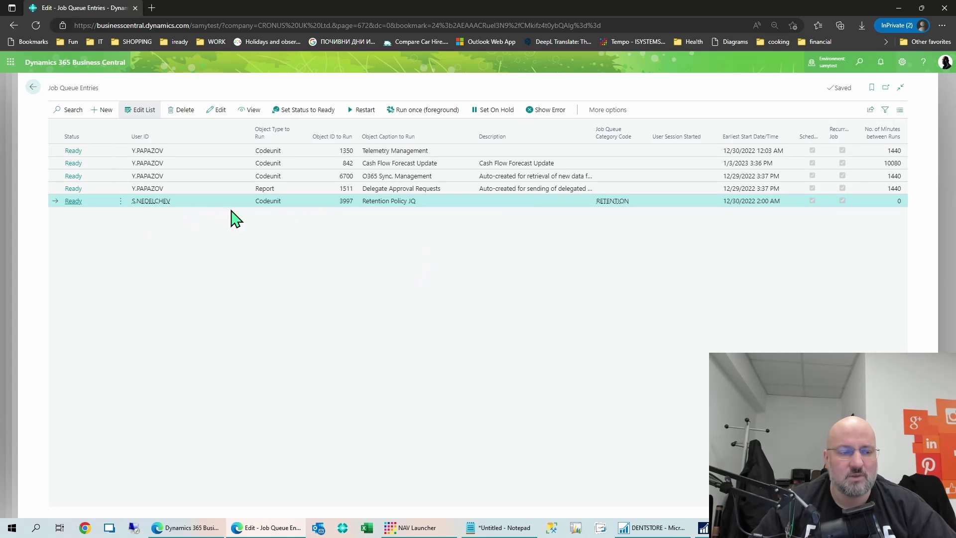
{"action": "left_click", "coordinate": [221, 114]}
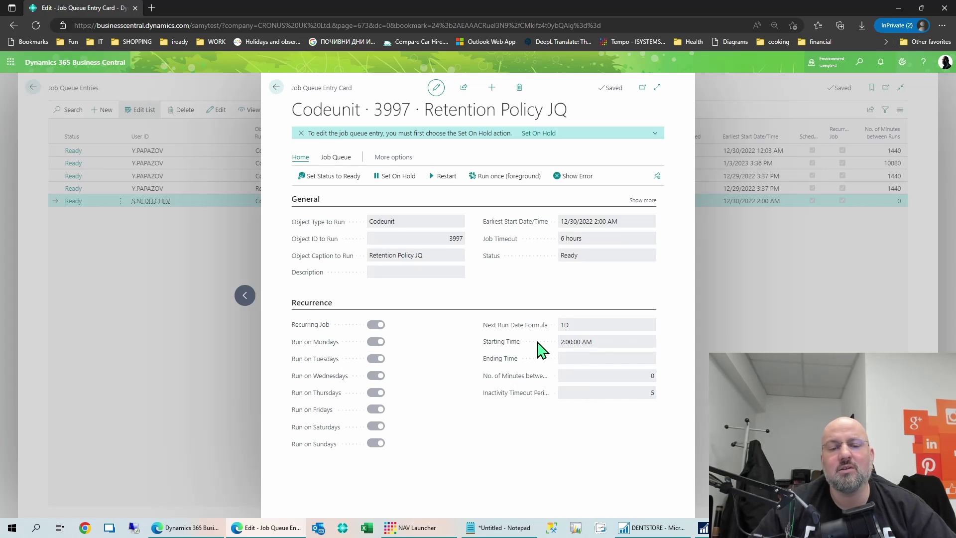
{"action": "left_click_drag", "start_coordinate": [564, 342], "coordinate": [618, 351]}
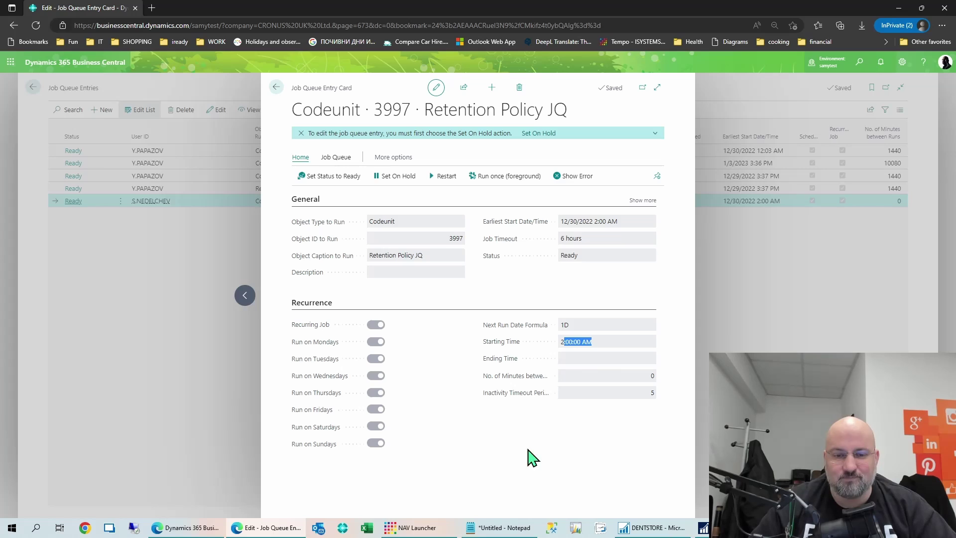
{"action": "left_click", "coordinate": [278, 89]}
{"action": "left_click", "coordinate": [34, 88]}
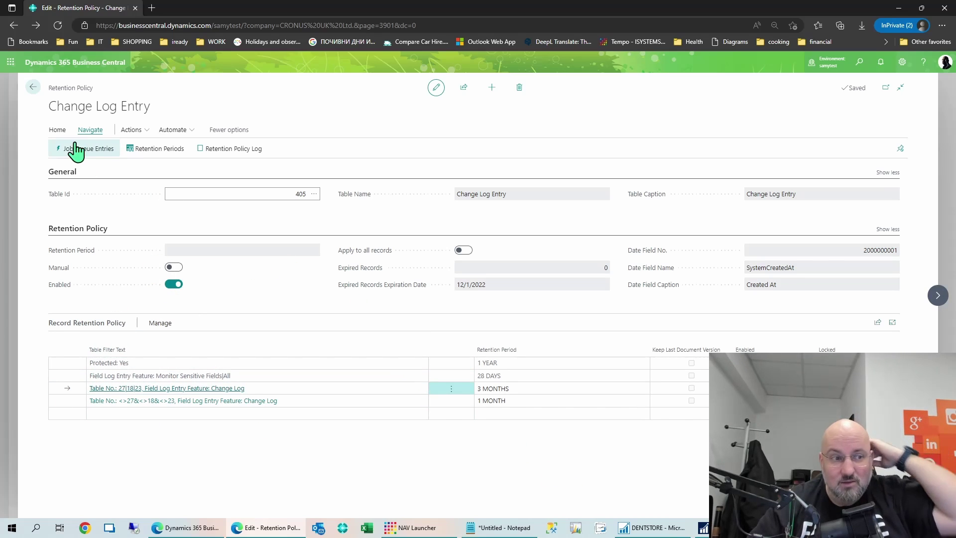
- Apply the Change Log Entry policy manually, then reopen it from the policies list
{"action": "left_click", "coordinate": [57, 130]}
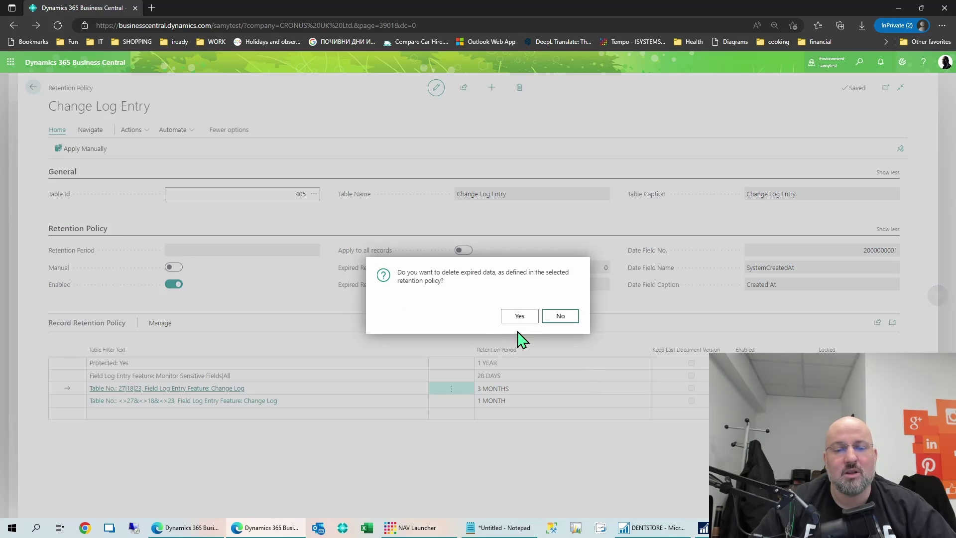
{"action": "left_click", "coordinate": [519, 316]}
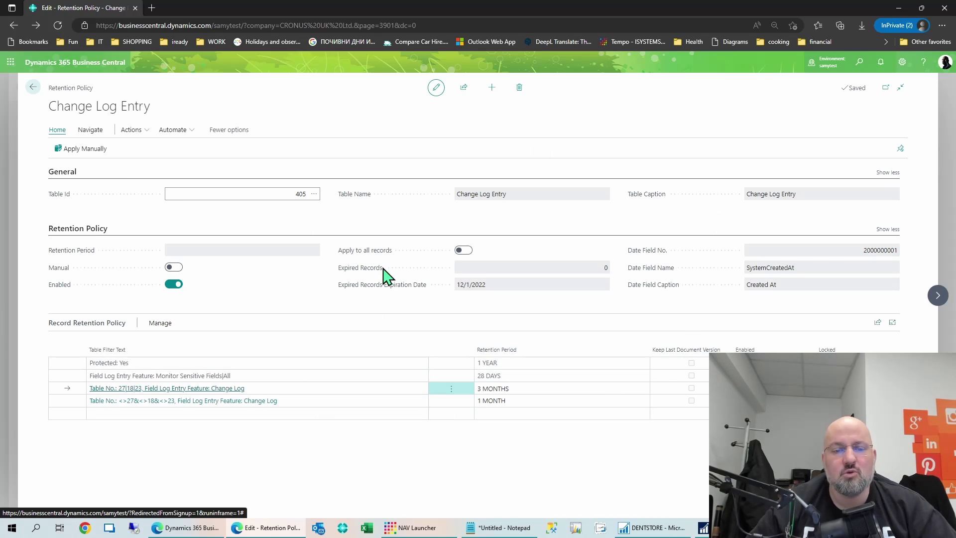
{"action": "key", "text": "Escape"}
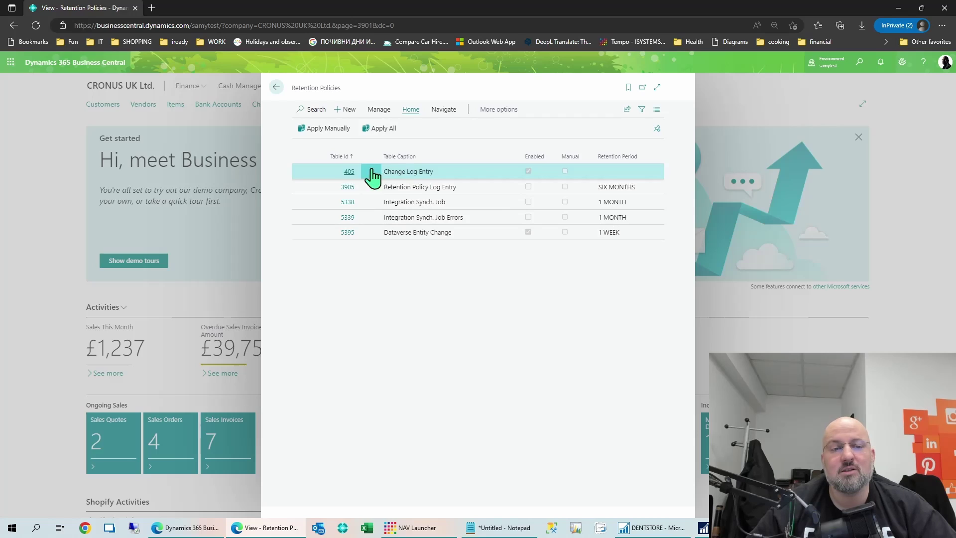
{"action": "left_click", "coordinate": [349, 171]}
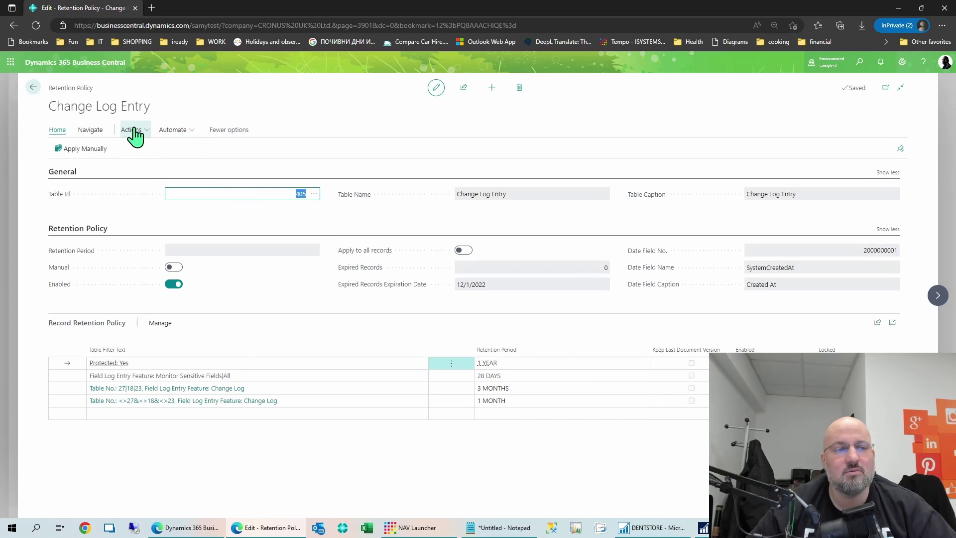
{"action": "left_click", "coordinate": [91, 131]}
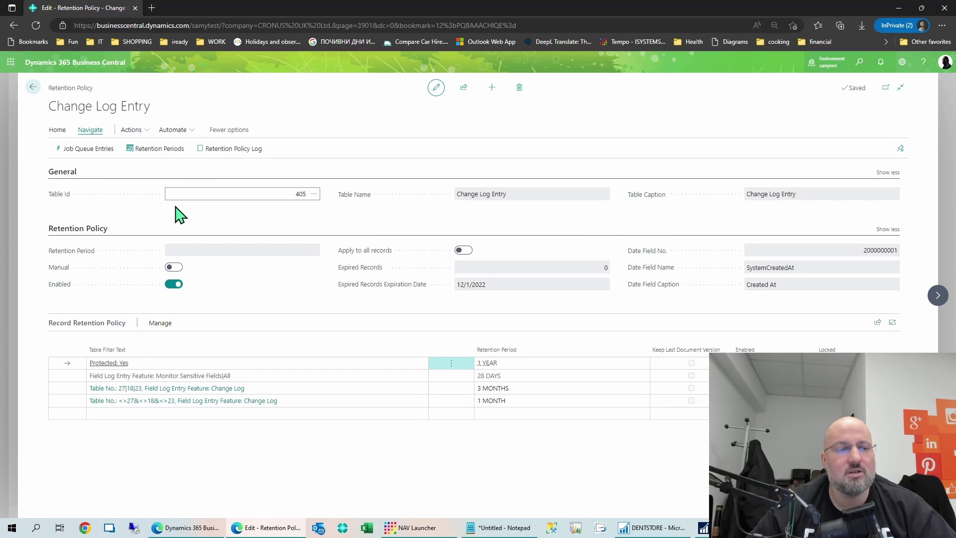
- Open the Retention Policy Log entries in full-page view
{"action": "left_click", "coordinate": [241, 151]}
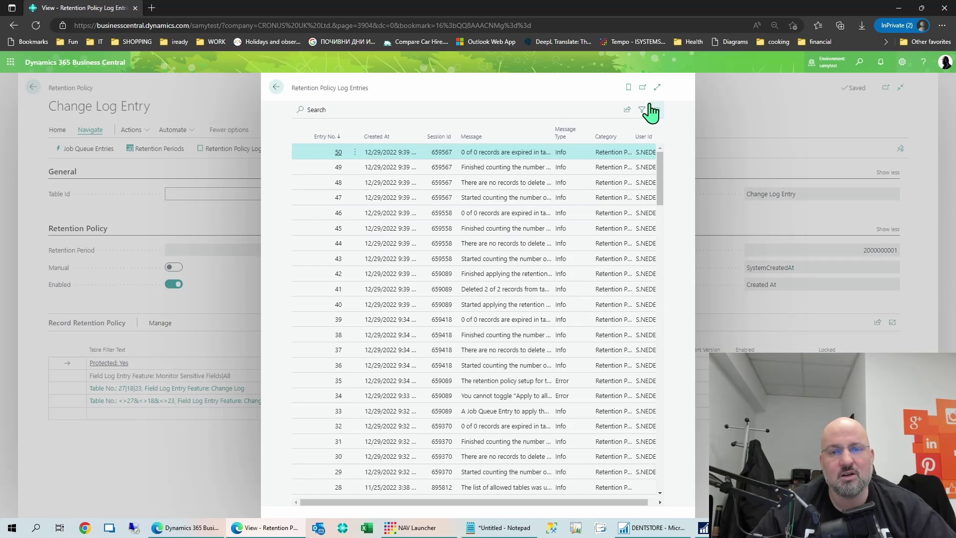
{"action": "left_click", "coordinate": [658, 87]}
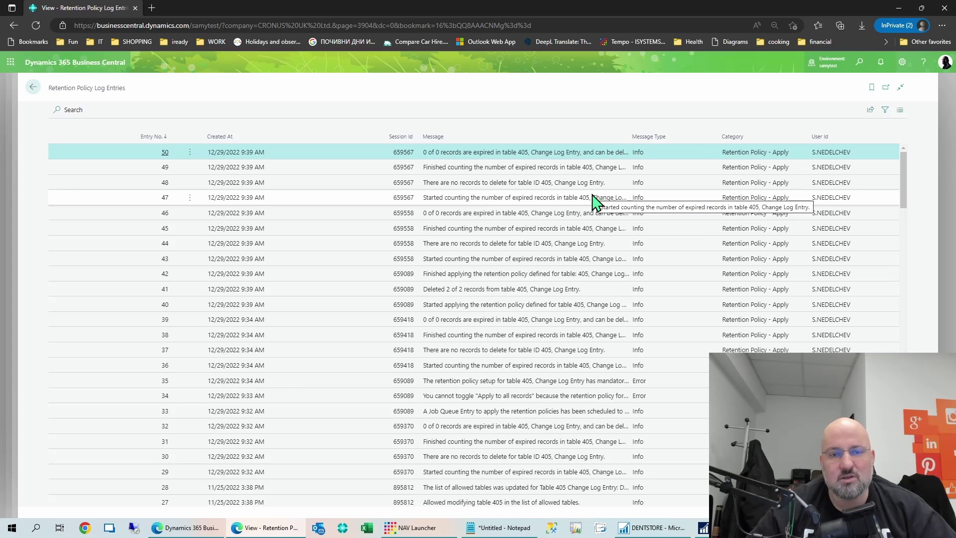
{"action": "left_click", "coordinate": [190, 528]}
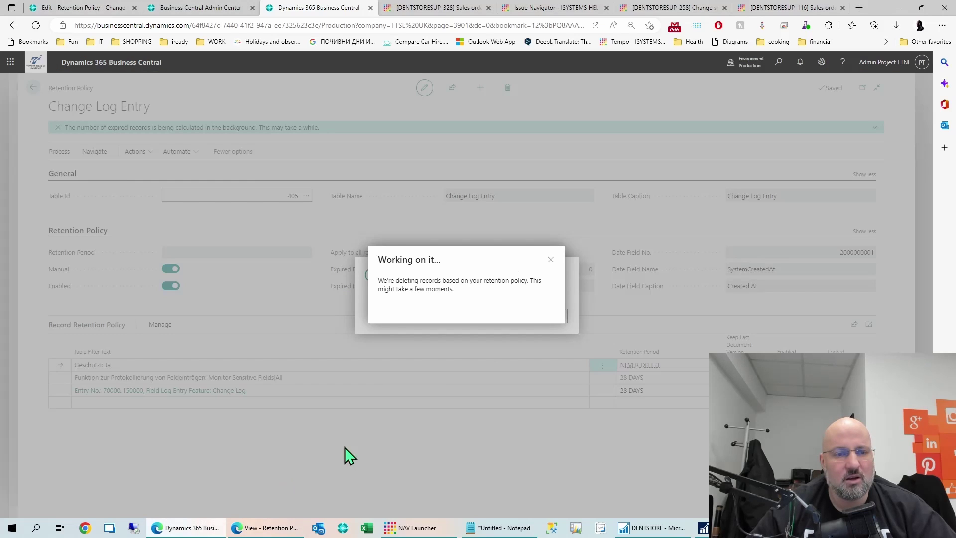
{"action": "left_click", "coordinate": [75, 17]}
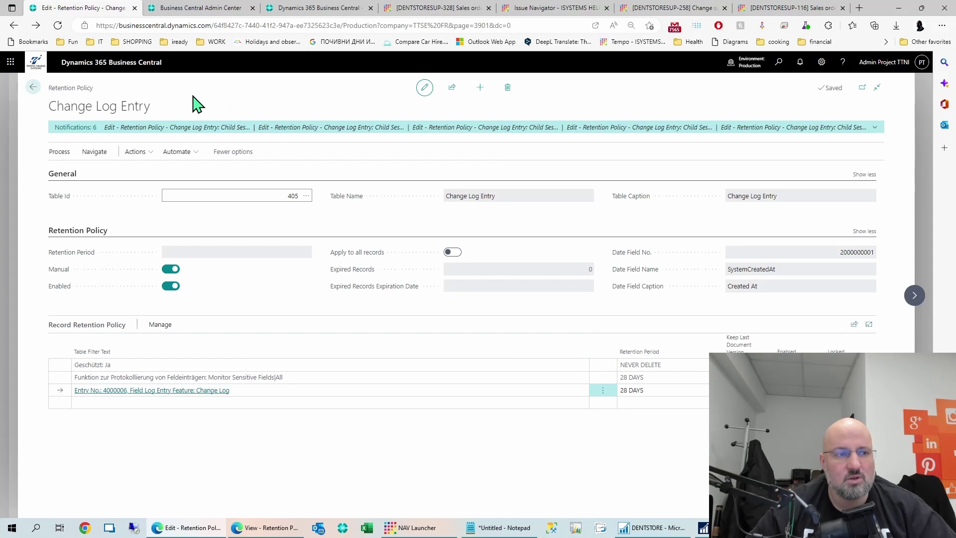
{"action": "left_click", "coordinate": [95, 153]}
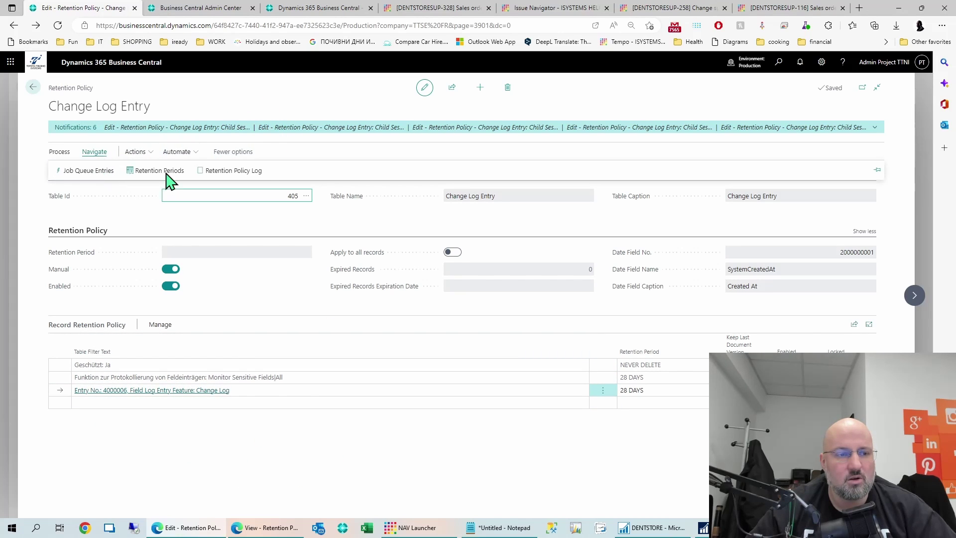
{"action": "left_click", "coordinate": [250, 171]}
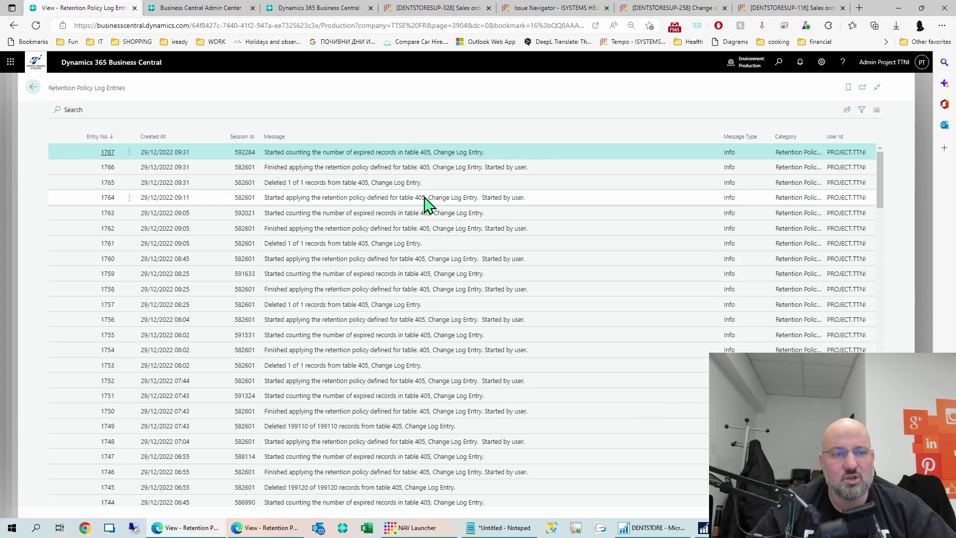
{"action": "left_click", "coordinate": [316, 185]}
{"action": "left_click", "coordinate": [375, 243]}
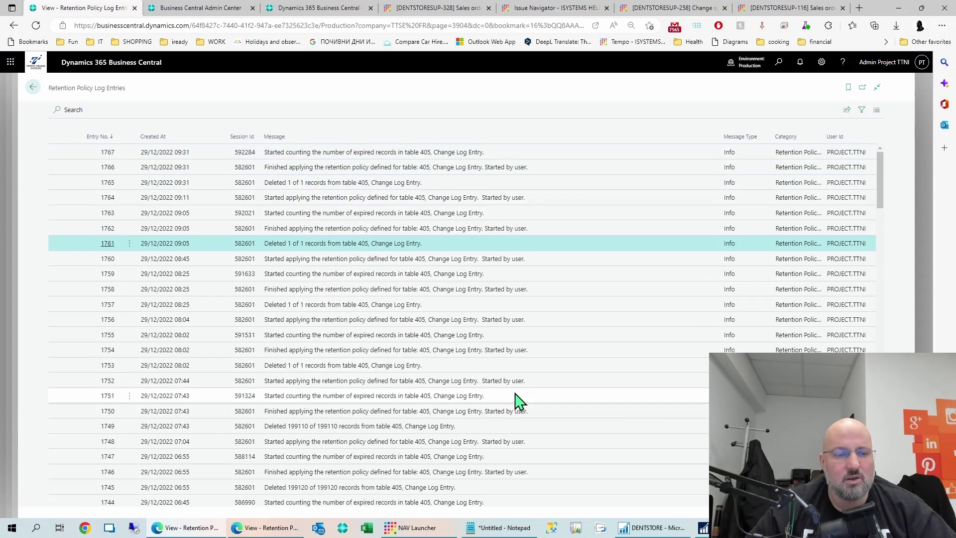
{"action": "left_click", "coordinate": [349, 306]}
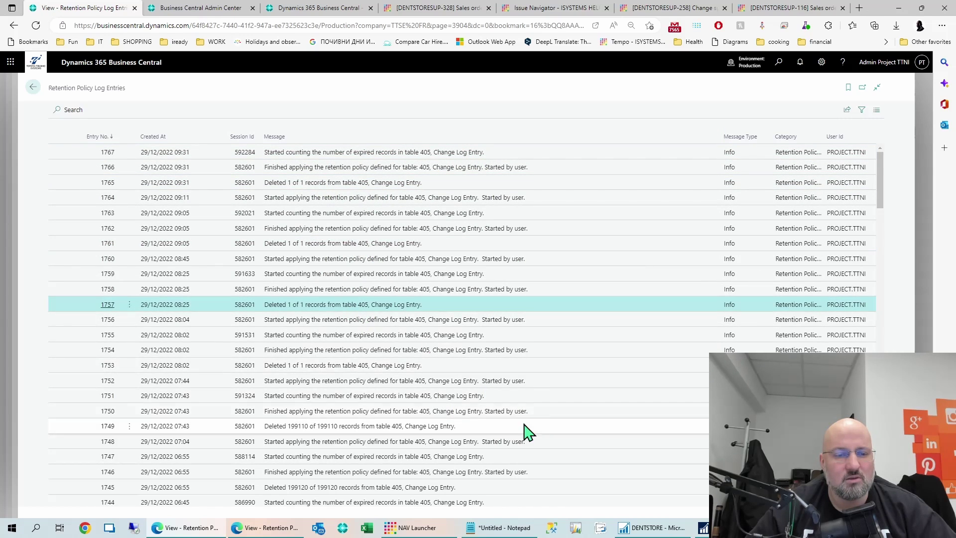
{"action": "left_click", "coordinate": [390, 383]}
{"action": "scroll", "coordinate": [389, 384], "scroll_direction": "down", "scroll_amount": 5}
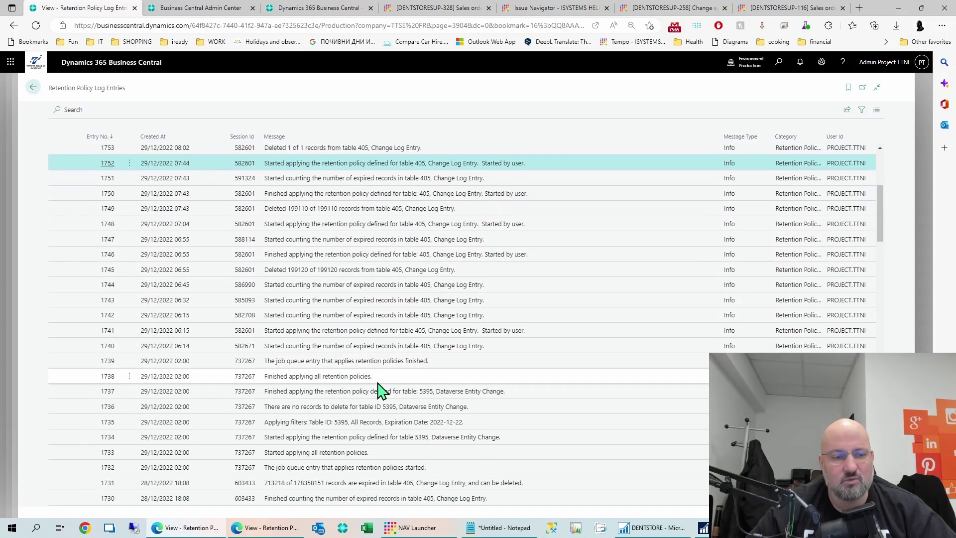
{"action": "left_click", "coordinate": [380, 390]}
{"action": "left_click", "coordinate": [33, 87]}
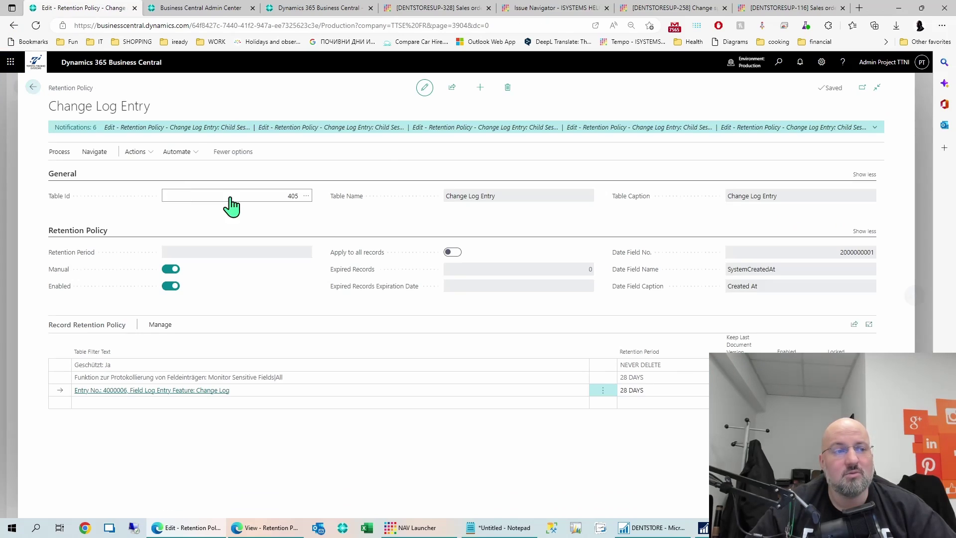
{"action": "key", "text": "Escape"}
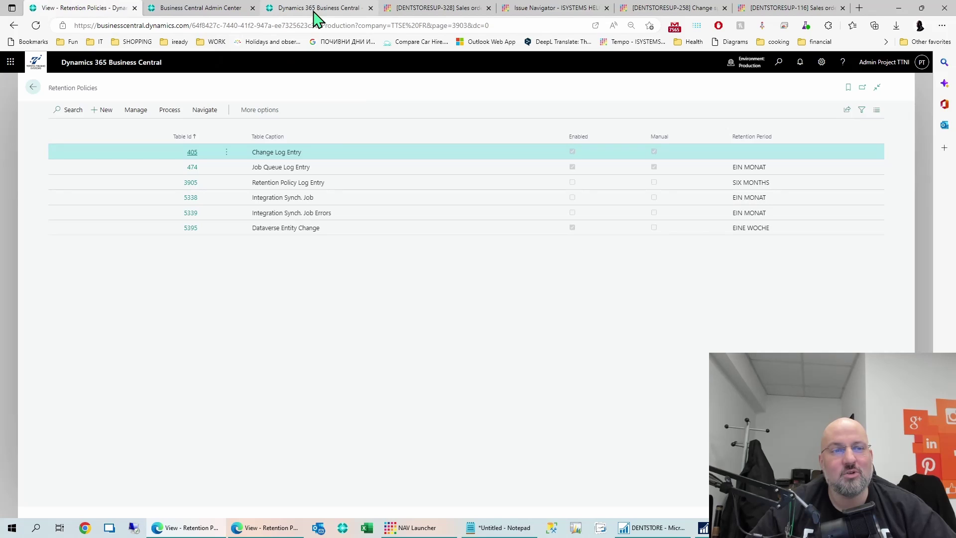
- Open the Retention Policy Log Entry policy (table 3905) and enable it with its SIX MONTHS period
{"action": "left_click", "coordinate": [899, 8]}
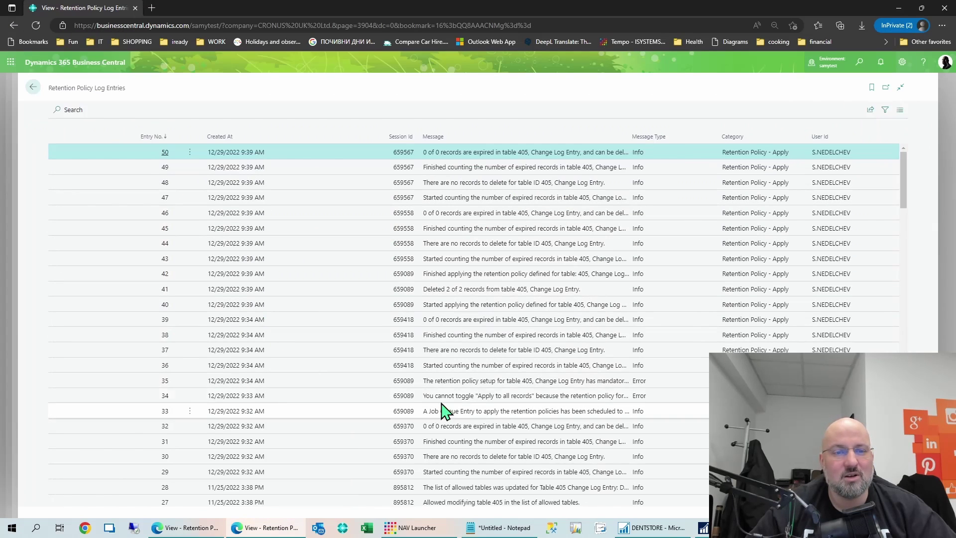
{"action": "left_click", "coordinate": [33, 87]}
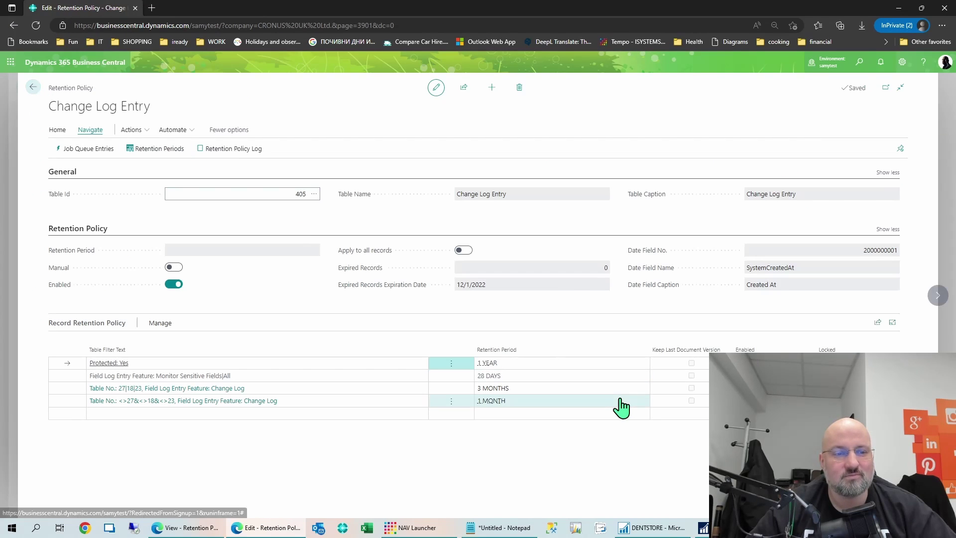
{"action": "key", "text": "Escape"}
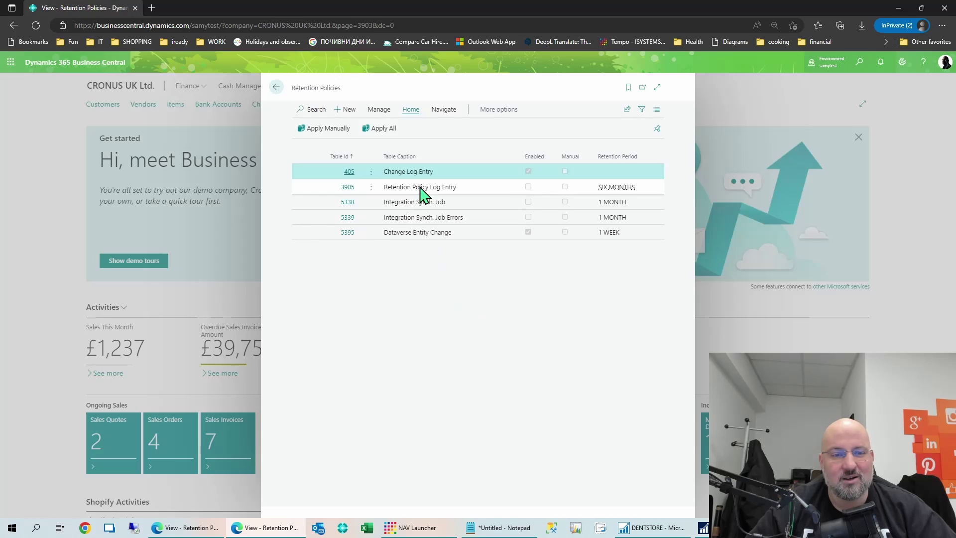
{"action": "left_click", "coordinate": [420, 188]}
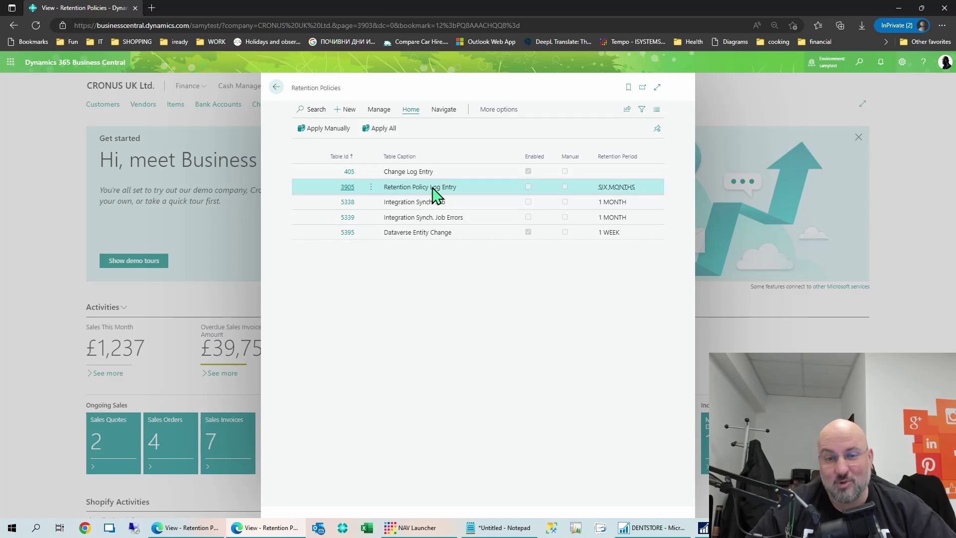
{"action": "left_click", "coordinate": [345, 188]}
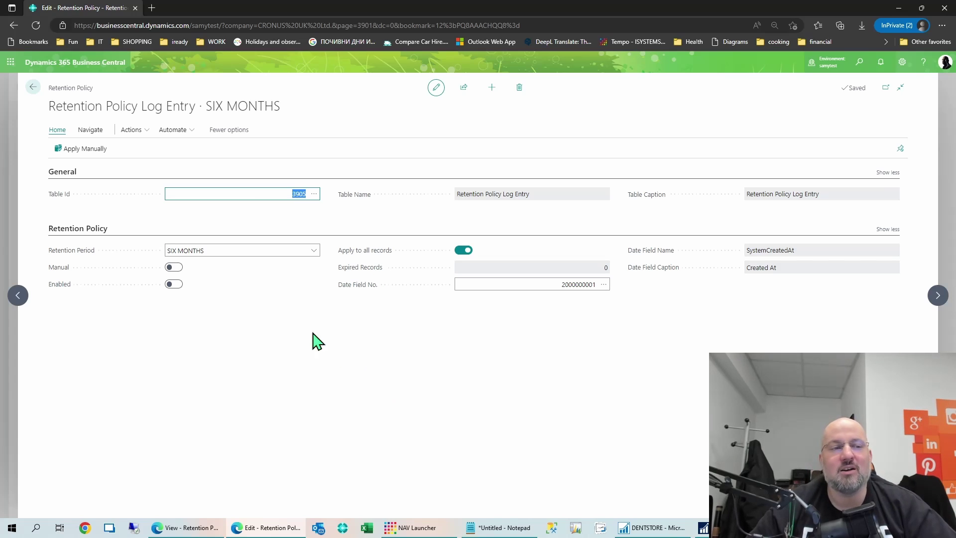
{"action": "left_click", "coordinate": [33, 87]}
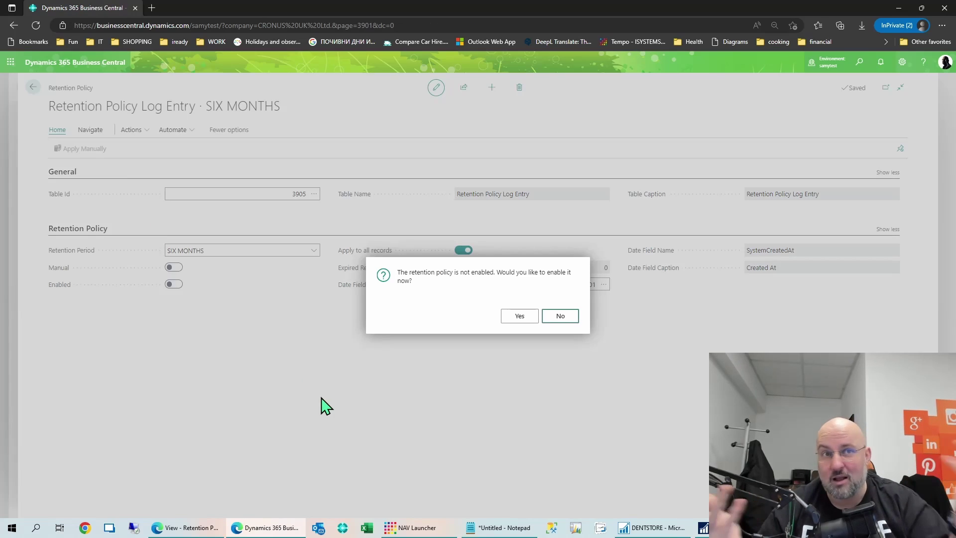
{"action": "left_click", "coordinate": [532, 316]}
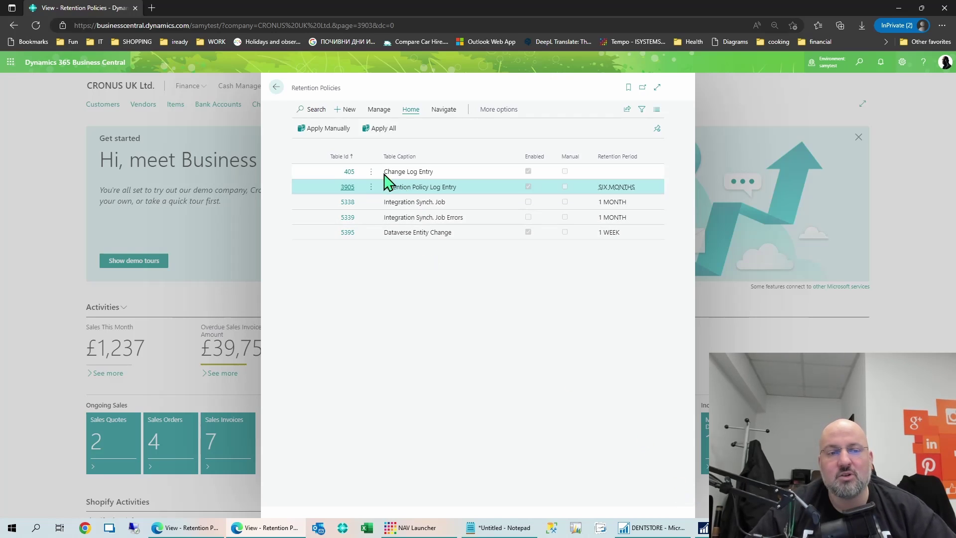
- Reopen the Change Log Entry retention policy and move to its empty new line
{"action": "left_click", "coordinate": [349, 172]}
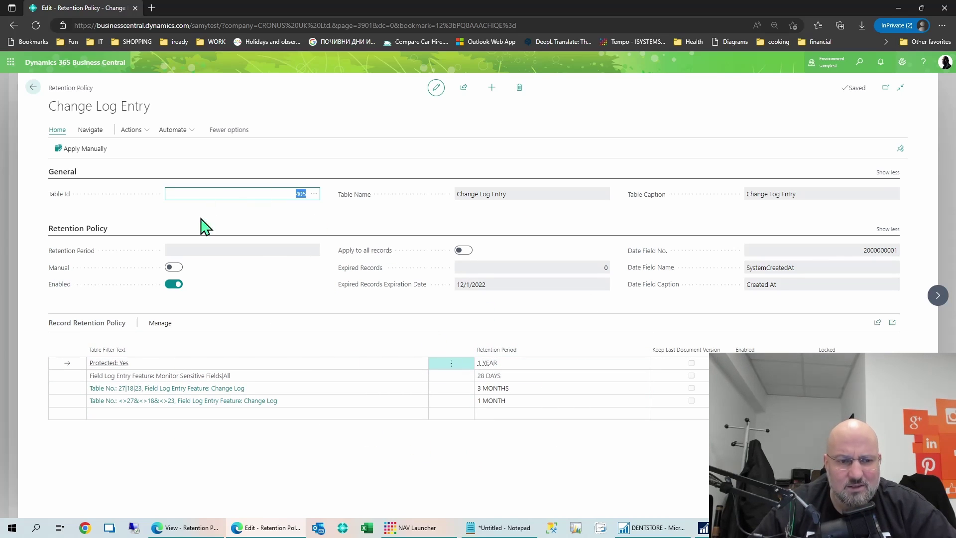
{"action": "left_click", "coordinate": [293, 301]}
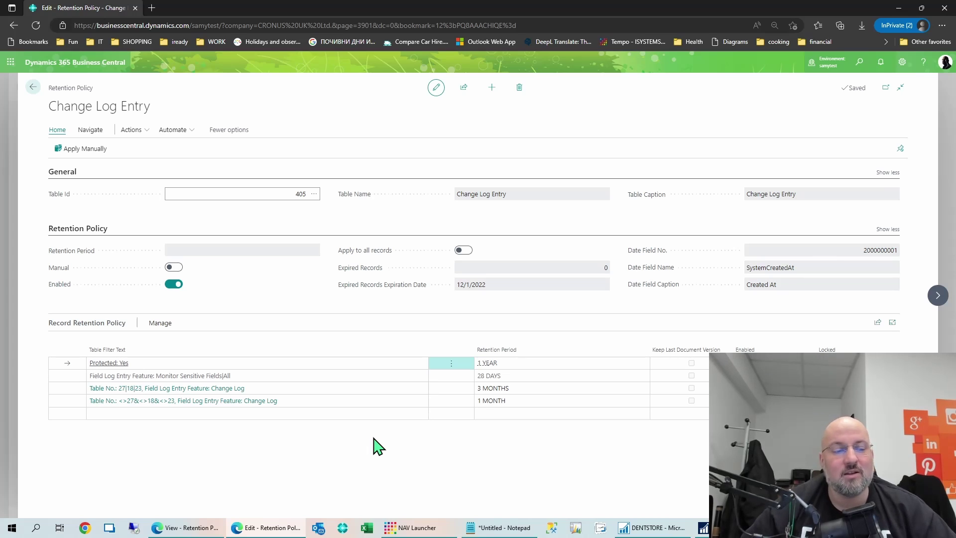
- Add an Entry No. filter field to the fifth line, then search for 'change log entr'
{"action": "left_click", "coordinate": [149, 426]}
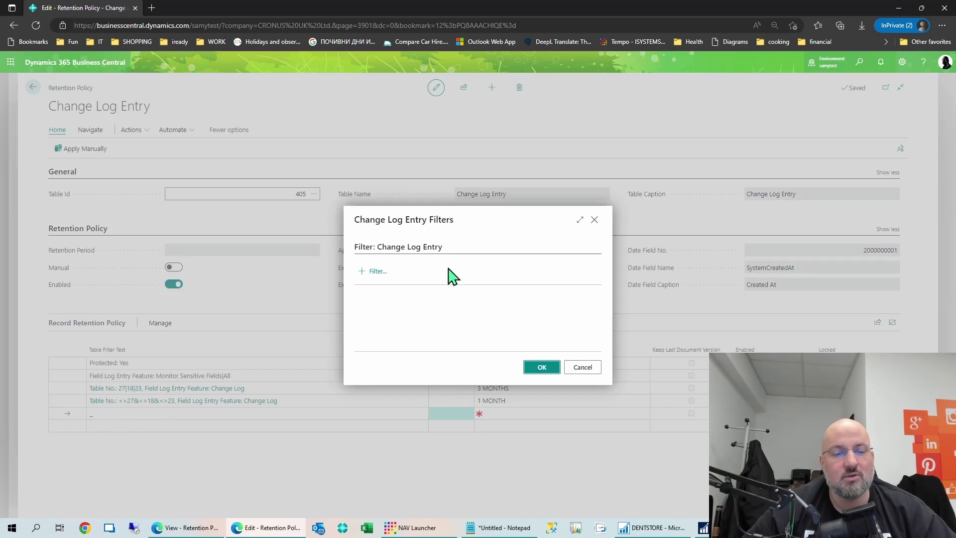
{"action": "left_click", "coordinate": [375, 271]}
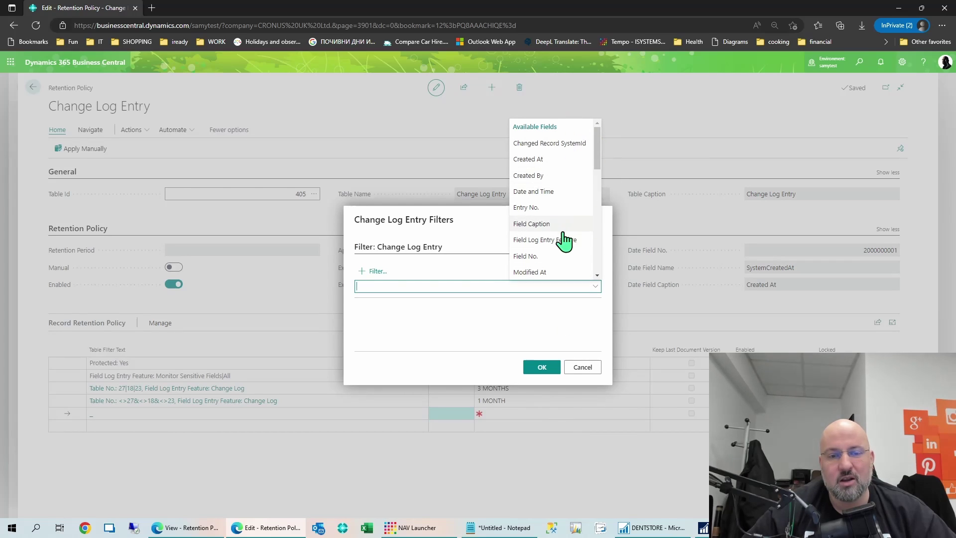
{"action": "left_click", "coordinate": [531, 212]}
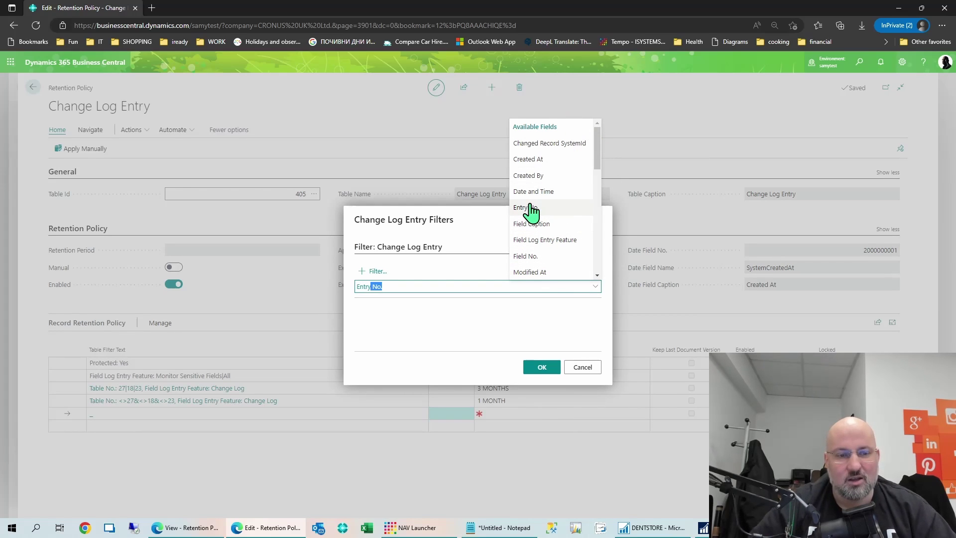
{"action": "key", "text": "Tab"}
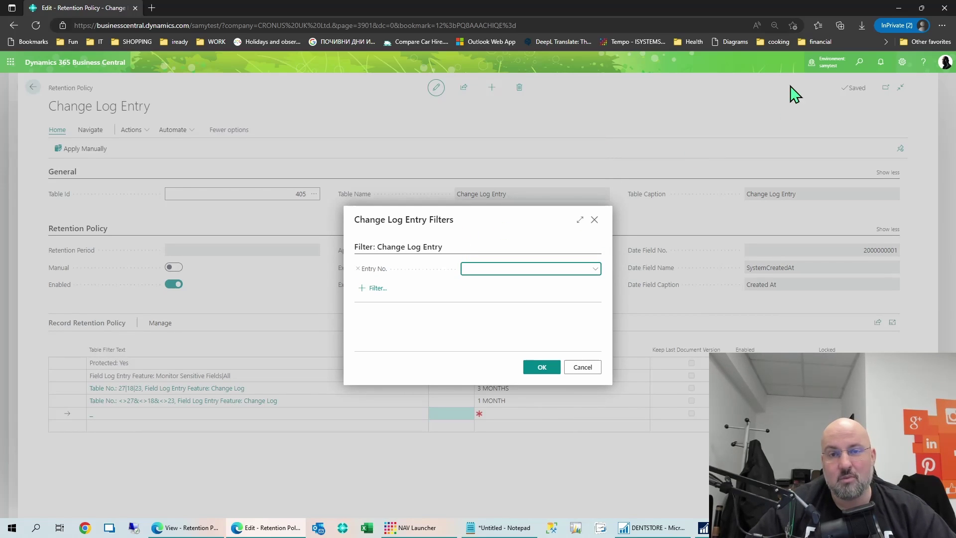
{"action": "left_click", "coordinate": [859, 62]}
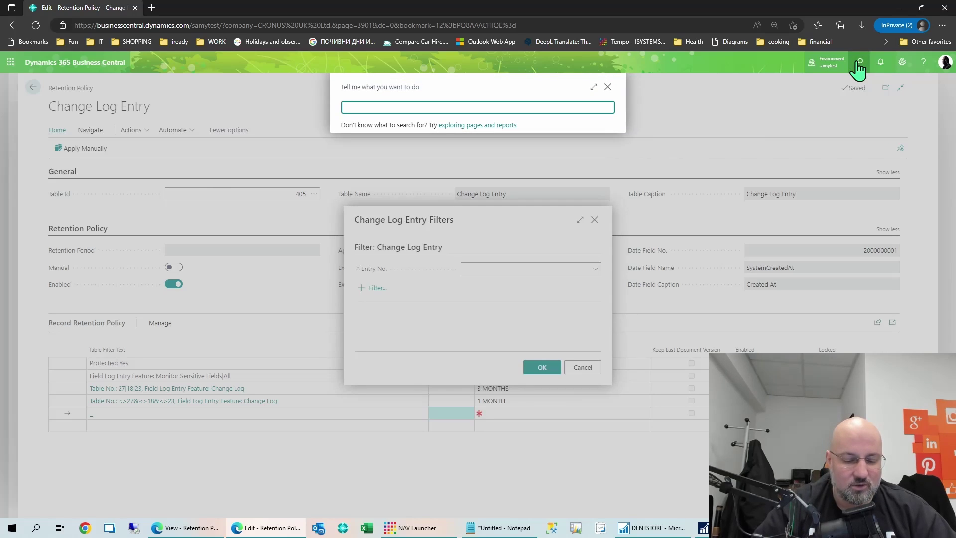
{"action": "type", "text": "change log entr"}
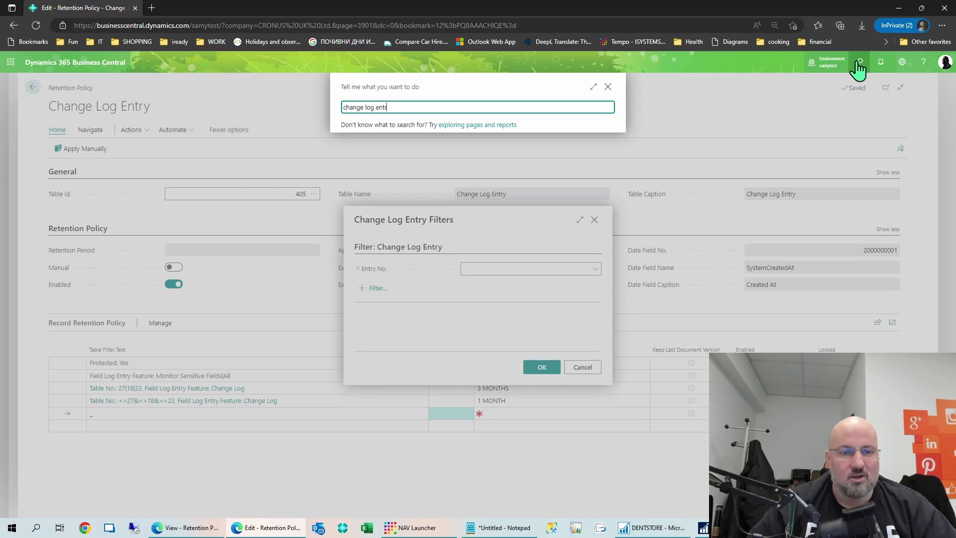
- Open Change Log Entries and personalize the list to add the Entry No. column
{"action": "left_click", "coordinate": [424, 149]}
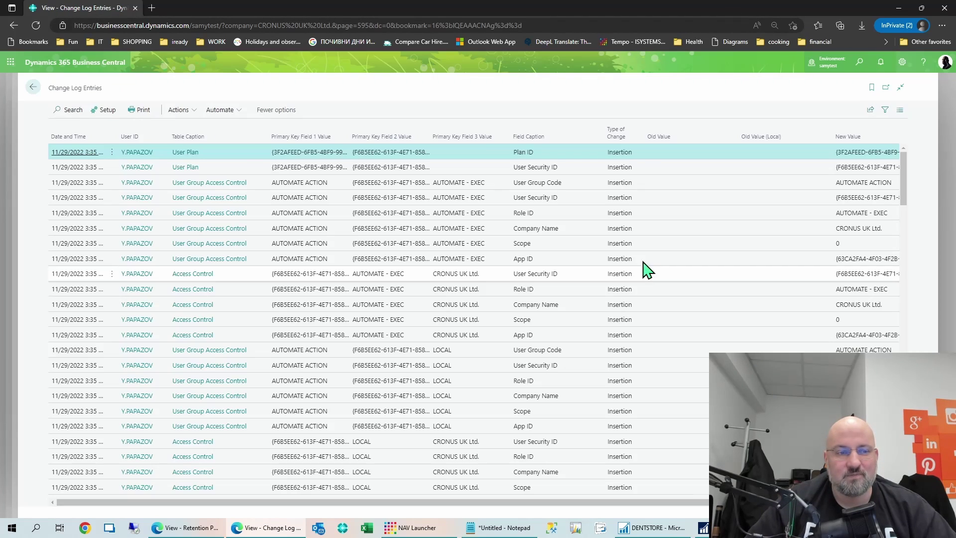
{"action": "left_click", "coordinate": [902, 62]}
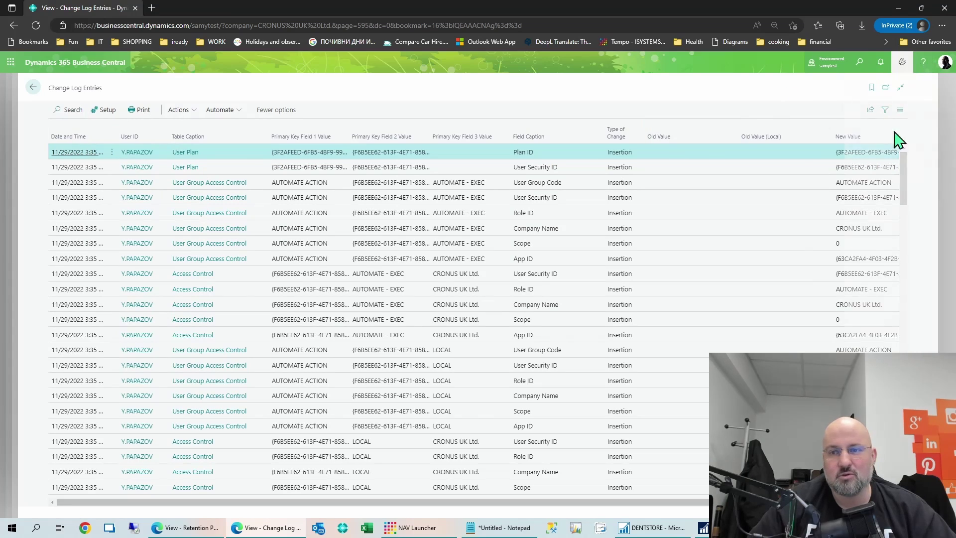
{"action": "left_click", "coordinate": [842, 128]}
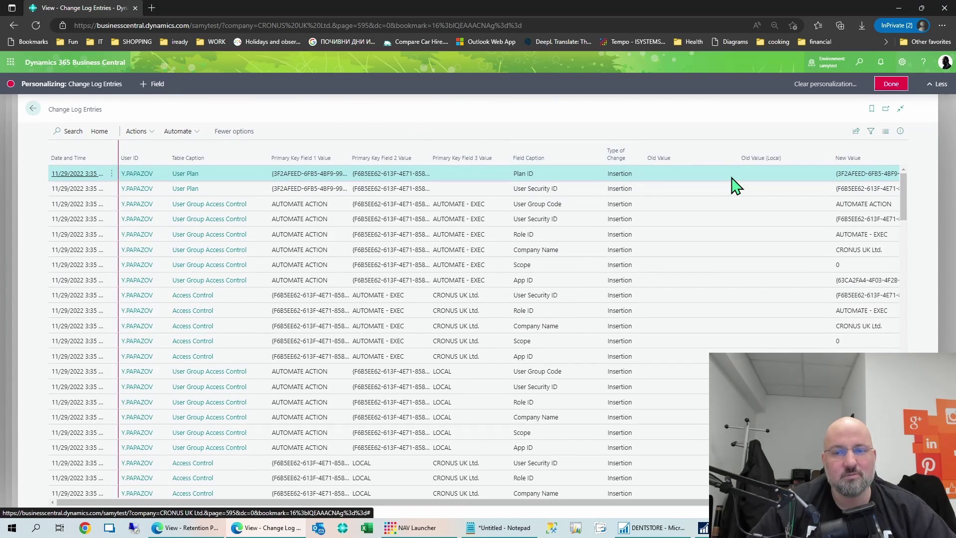
{"action": "left_click_drag", "start_coordinate": [895, 183], "coordinate": [124, 154]}
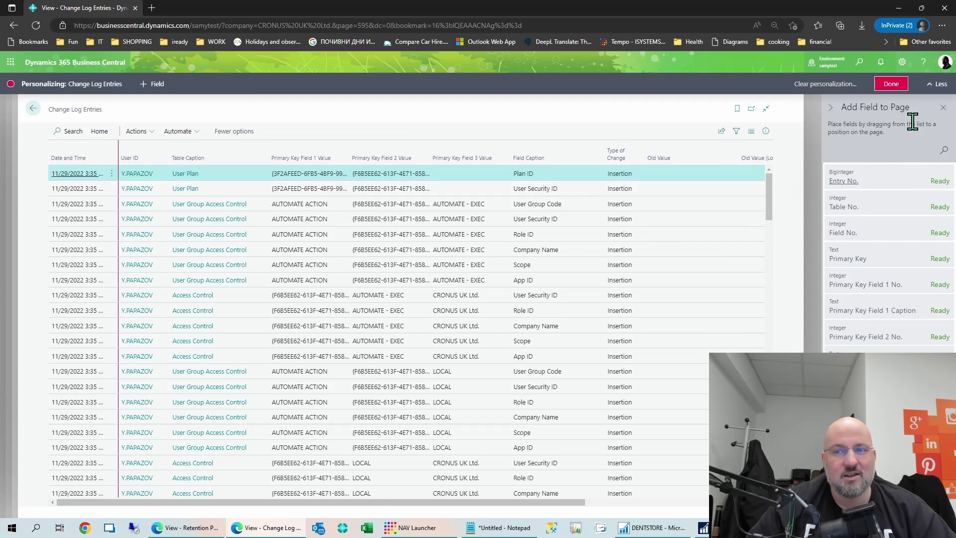
{"action": "left_click", "coordinate": [890, 85]}
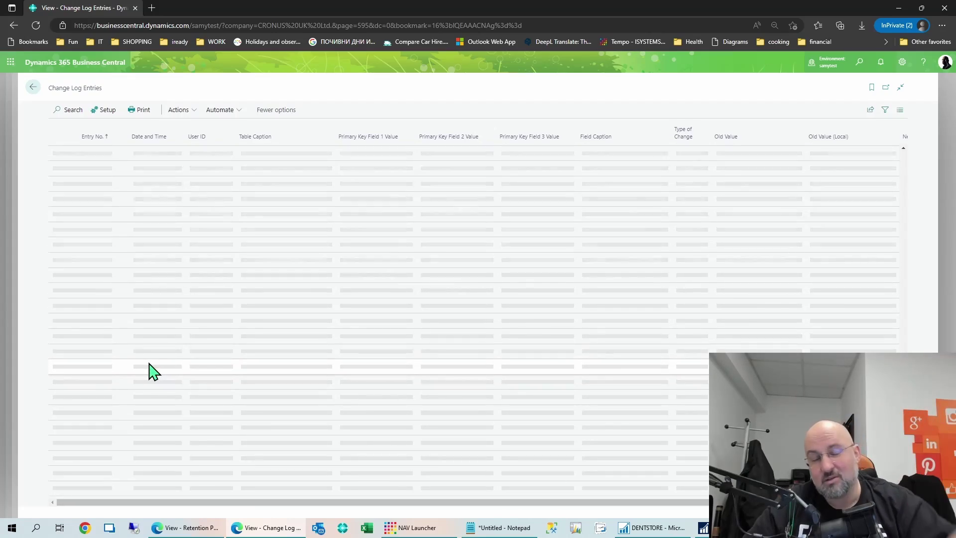
- Scroll through the entries to check that entry numbers run from 2 to beyond 870
{"action": "scroll", "coordinate": [154, 374], "scroll_direction": "up", "scroll_amount": 10}
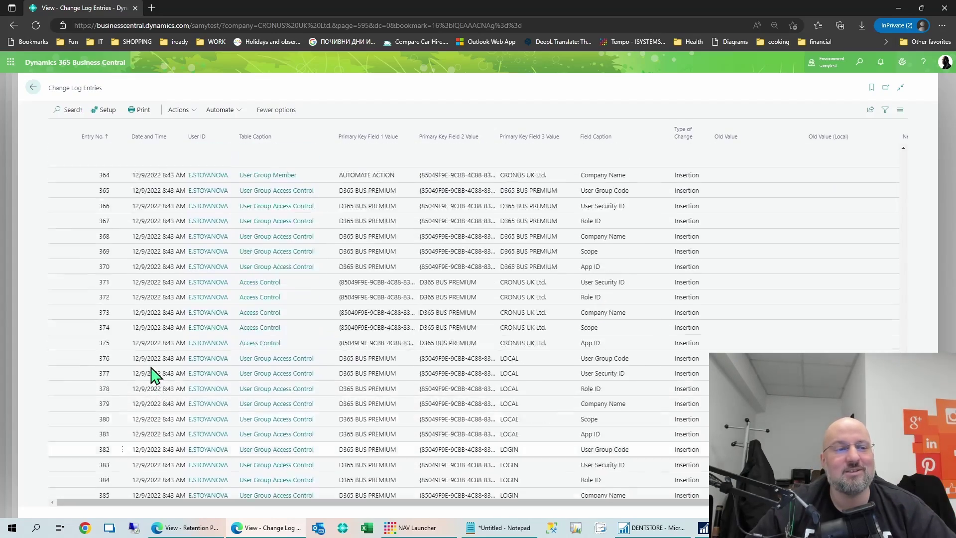
{"action": "scroll", "coordinate": [155, 373], "scroll_direction": "up", "scroll_amount": 15}
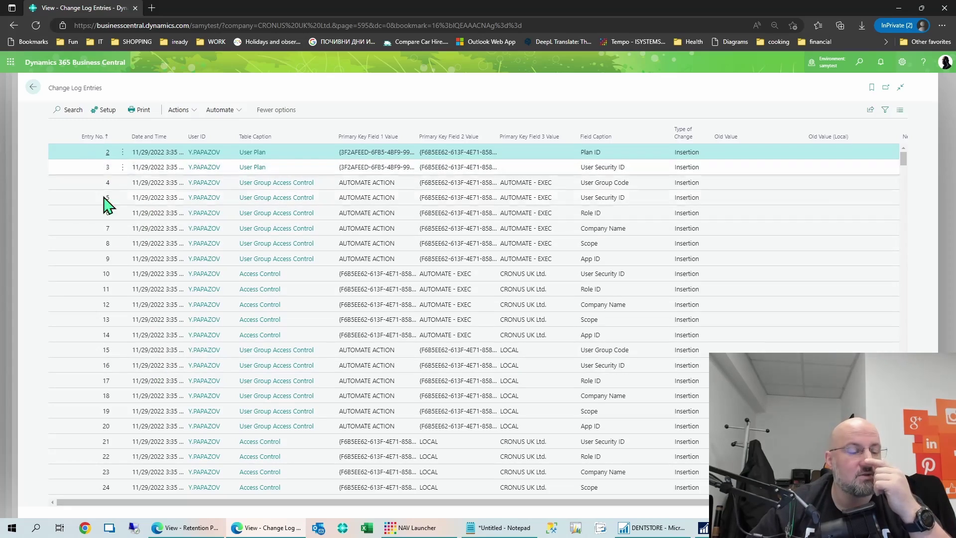
{"action": "scroll", "coordinate": [158, 386], "scroll_direction": "down", "scroll_amount": 10}
{"action": "scroll", "coordinate": [158, 388], "scroll_direction": "down", "scroll_amount": 10}
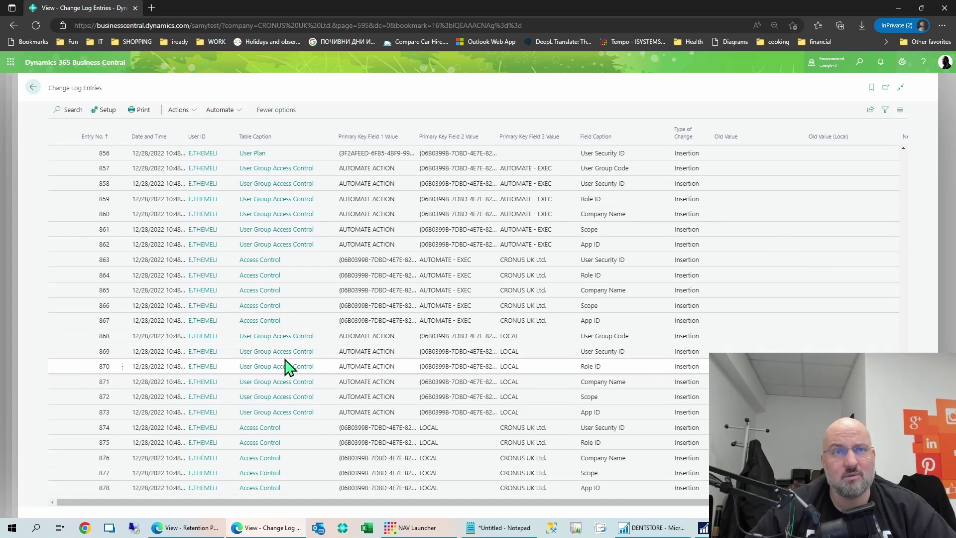
- Filter the new retention line to Entry No. ..200000 with a 1 MONTH retention period
{"action": "left_click", "coordinate": [32, 88]}
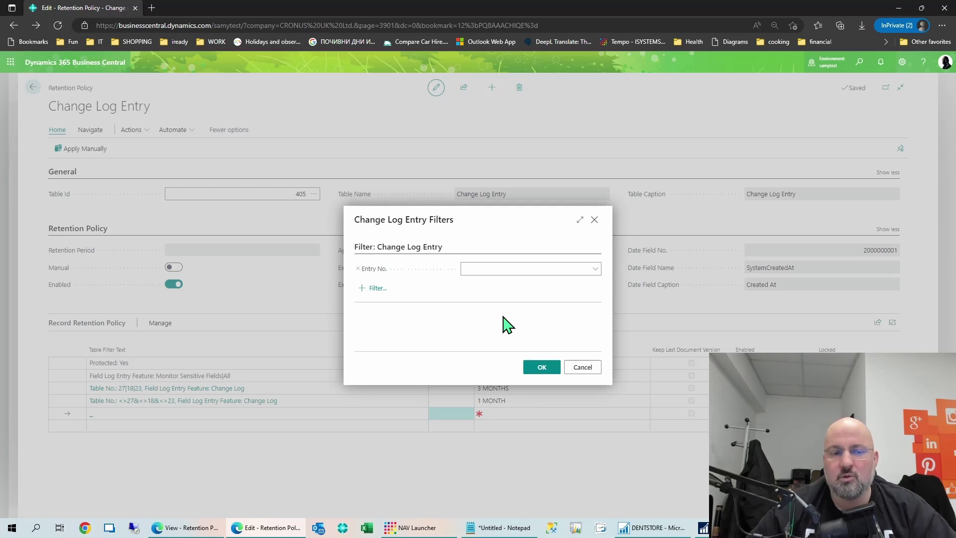
{"action": "left_click", "coordinate": [490, 266]}
{"action": "type", "text": "..200000"}
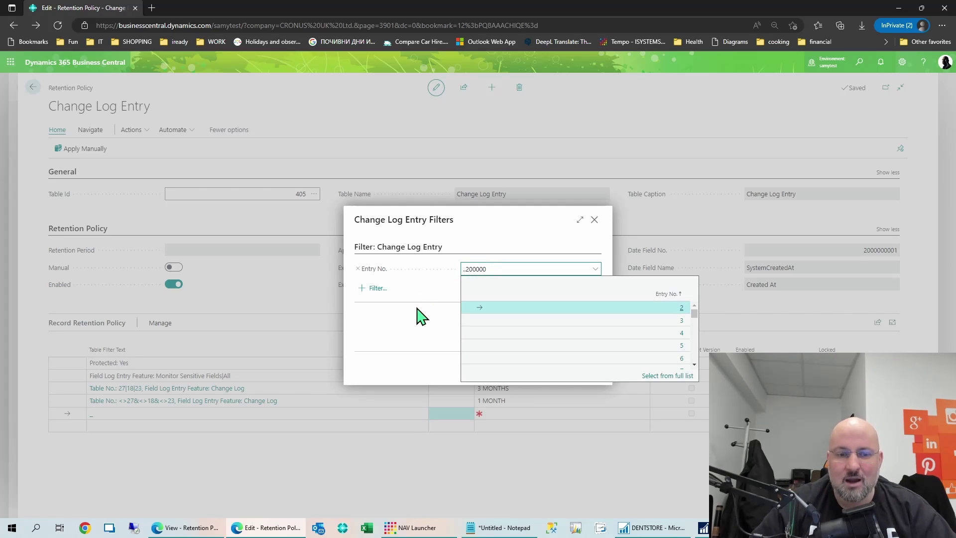
{"action": "key", "text": "Escape"}
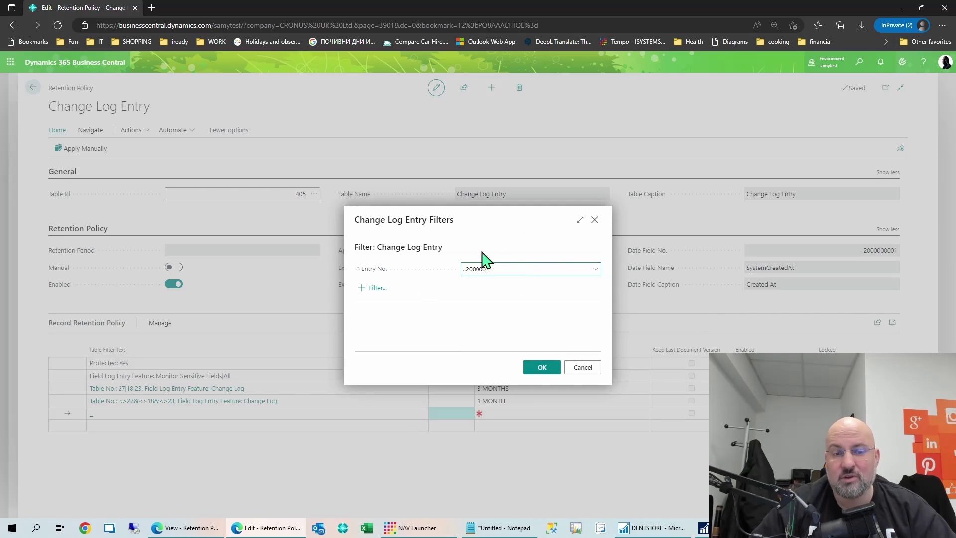
{"action": "left_click", "coordinate": [542, 367]}
{"action": "left_click", "coordinate": [548, 414]}
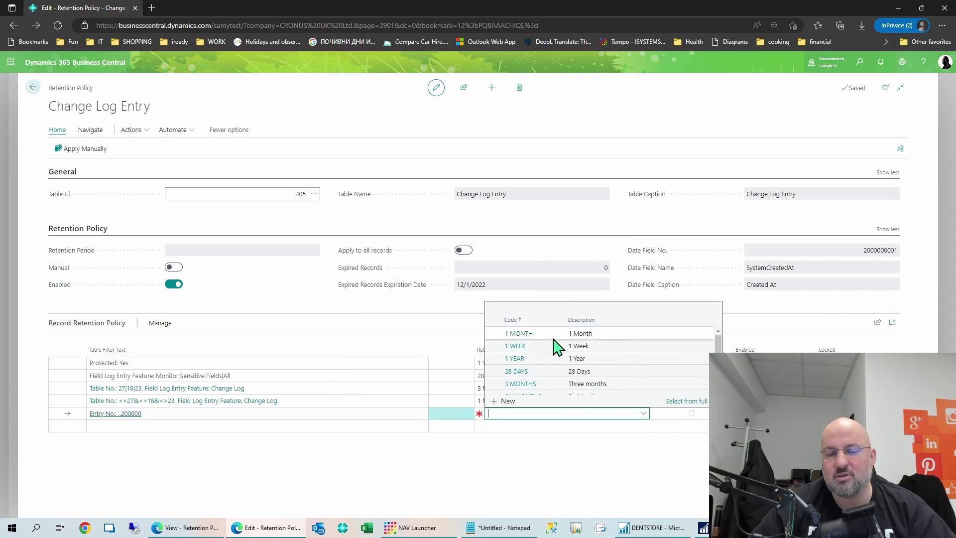
{"action": "left_click", "coordinate": [545, 333]}
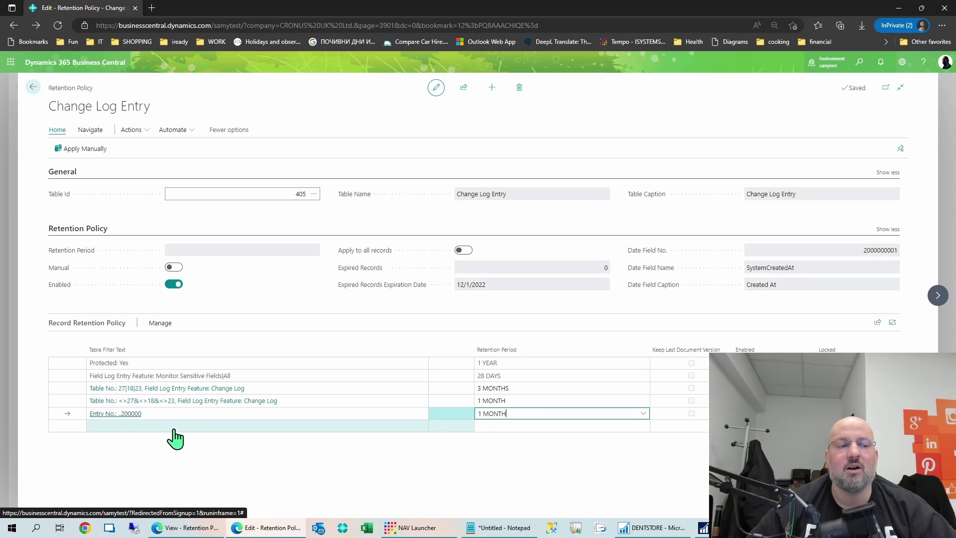
- Switch the policy to Manual, leaving the line's Entry No. ..200000 filter unchanged
{"action": "left_click", "coordinate": [174, 268]}
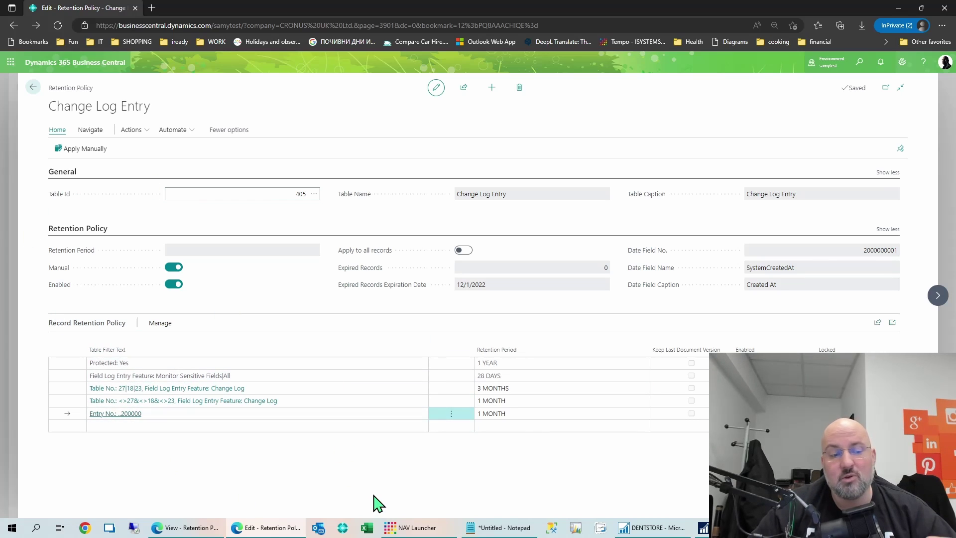
{"action": "left_click", "coordinate": [133, 415]}
{"action": "left_click", "coordinate": [495, 269]}
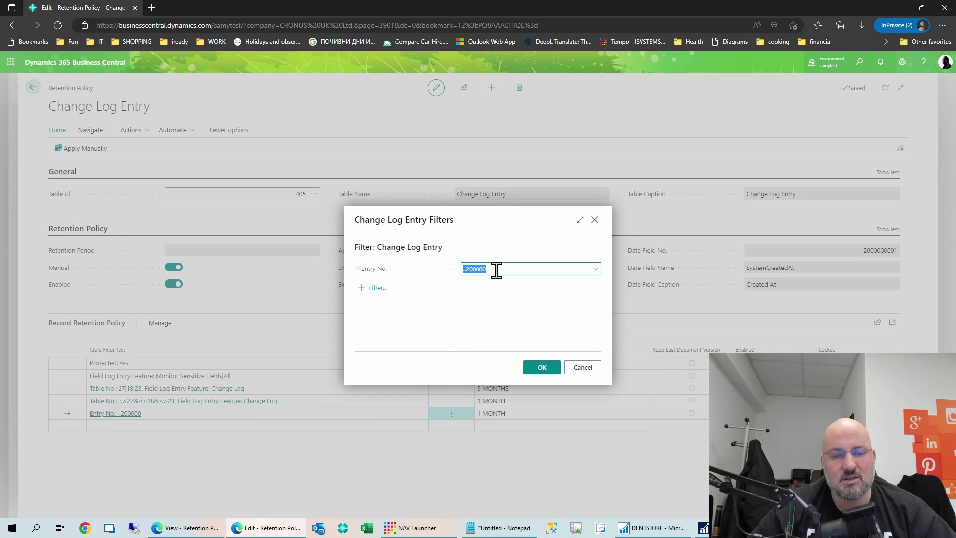
{"action": "left_click", "coordinate": [468, 269]}
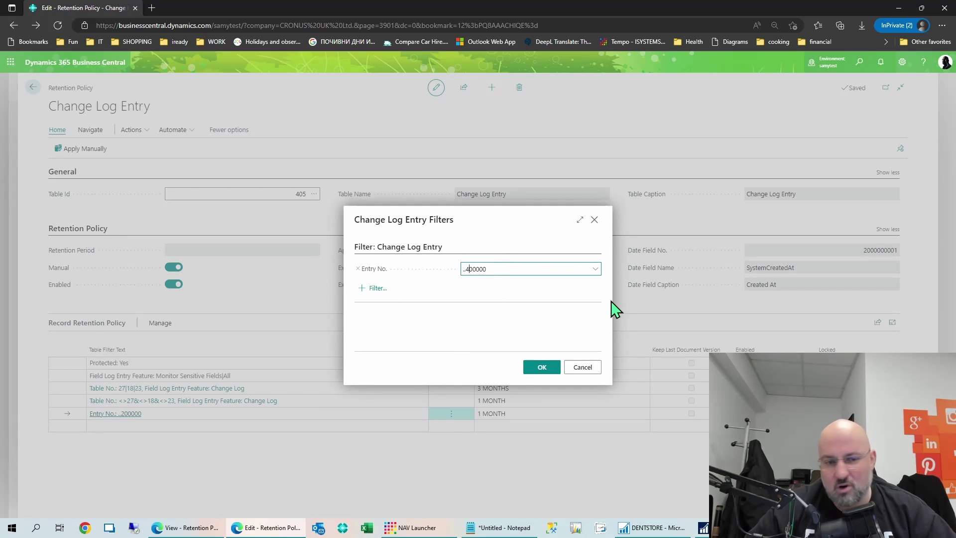
{"action": "left_click", "coordinate": [352, 350]}
{"action": "left_click", "coordinate": [594, 220]}
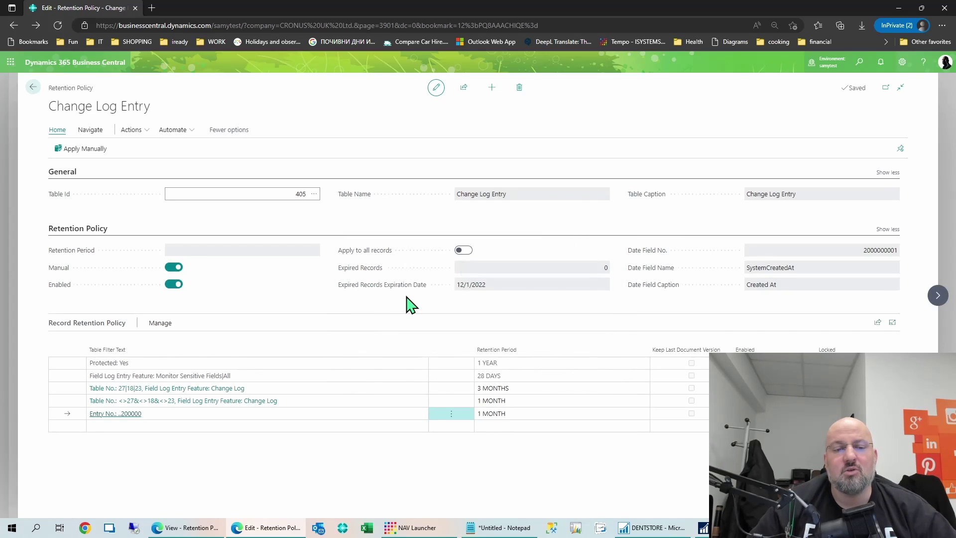
{"action": "left_click", "coordinate": [33, 88]}
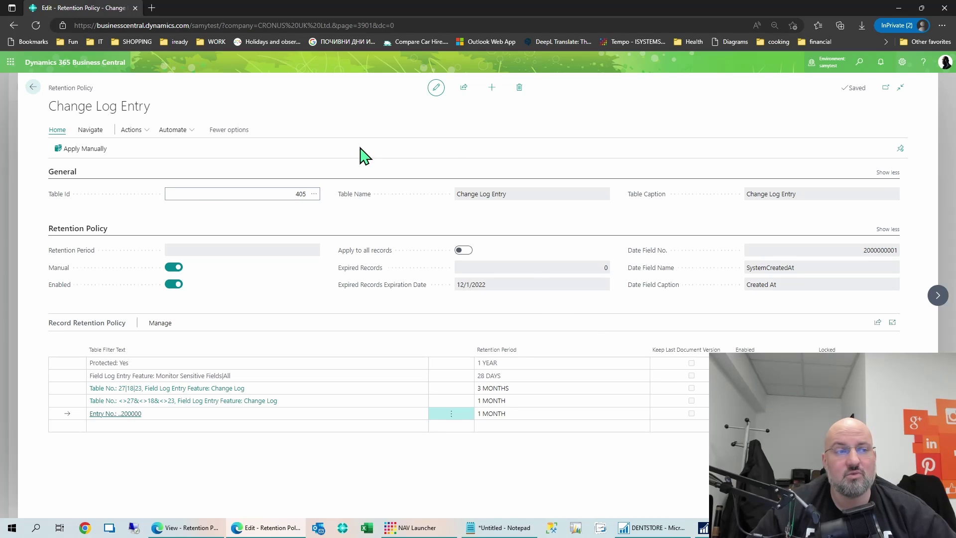
- Go back to the Retention Policies list to see Change Log Entry (405) Enabled and Manual
{"action": "left_click", "coordinate": [33, 88]}
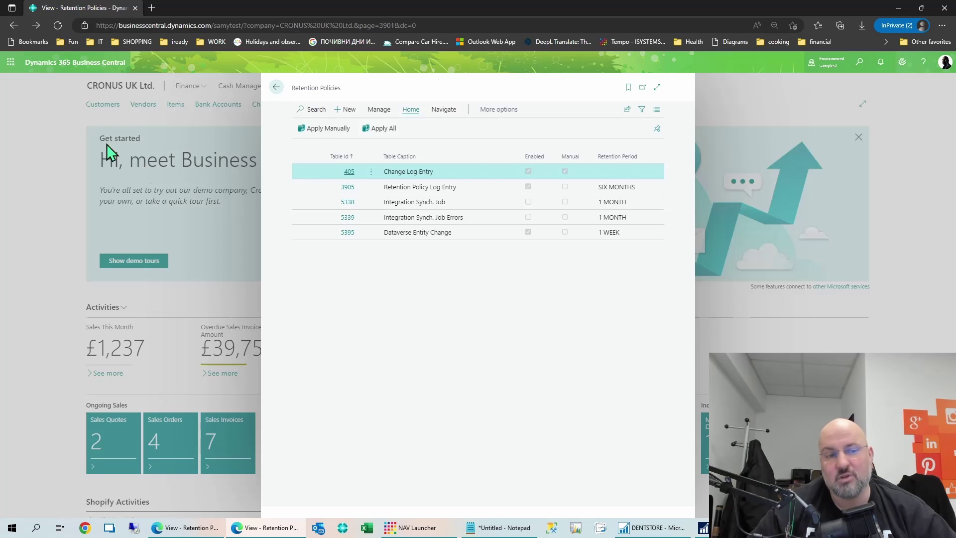